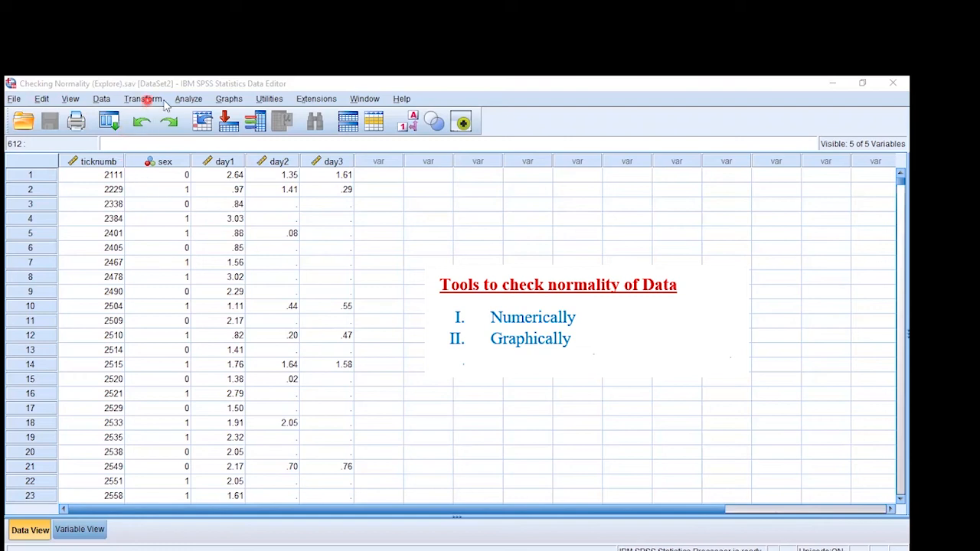
Start a Frequencies analysis, reset its settings and add Hygiene (Day 1 of Download Festival) as the variable.
{"action": "left_click", "coordinate": [189, 99]}
{"action": "left_click", "coordinate": [237, 130]}
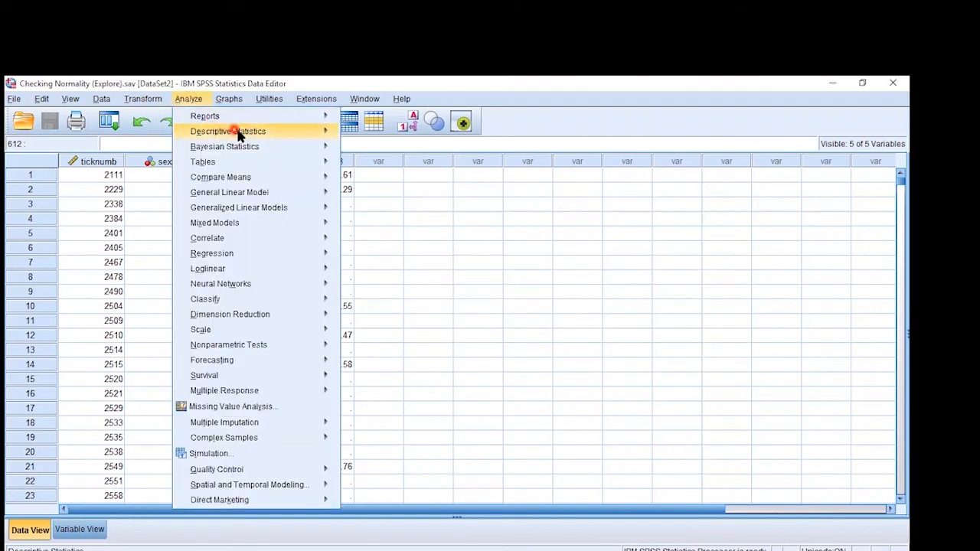
{"action": "left_click", "coordinate": [369, 134]}
{"action": "left_click", "coordinate": [389, 135]}
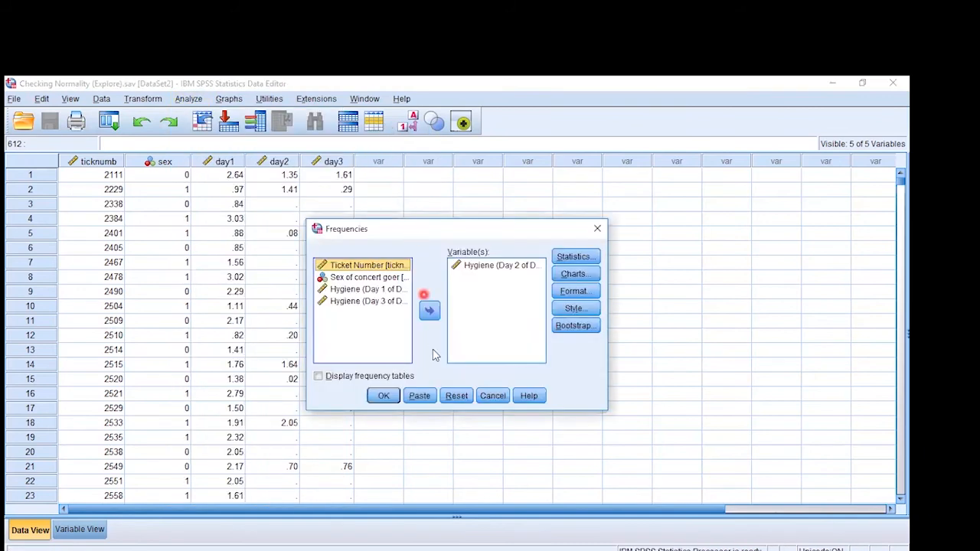
{"action": "left_click", "coordinate": [465, 402]}
{"action": "left_click", "coordinate": [380, 290]}
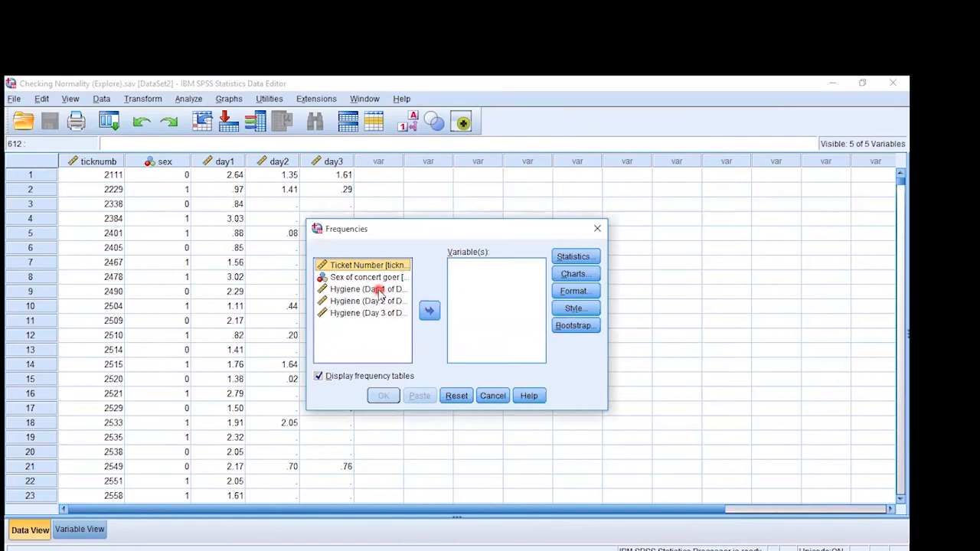
{"action": "left_click", "coordinate": [430, 311]}
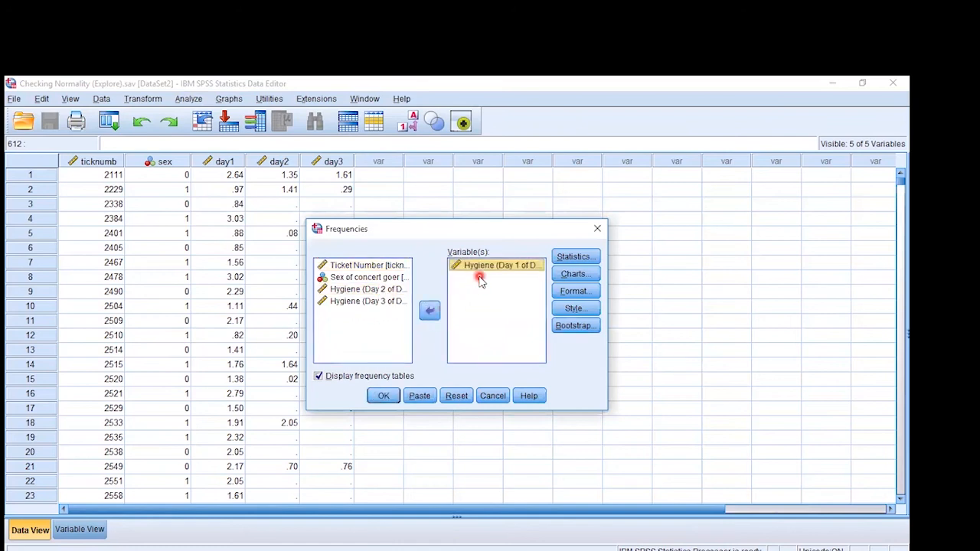
Request the mean, median, mode, standard deviation and skewness for the Frequencies analysis.
{"action": "left_click", "coordinate": [566, 257]}
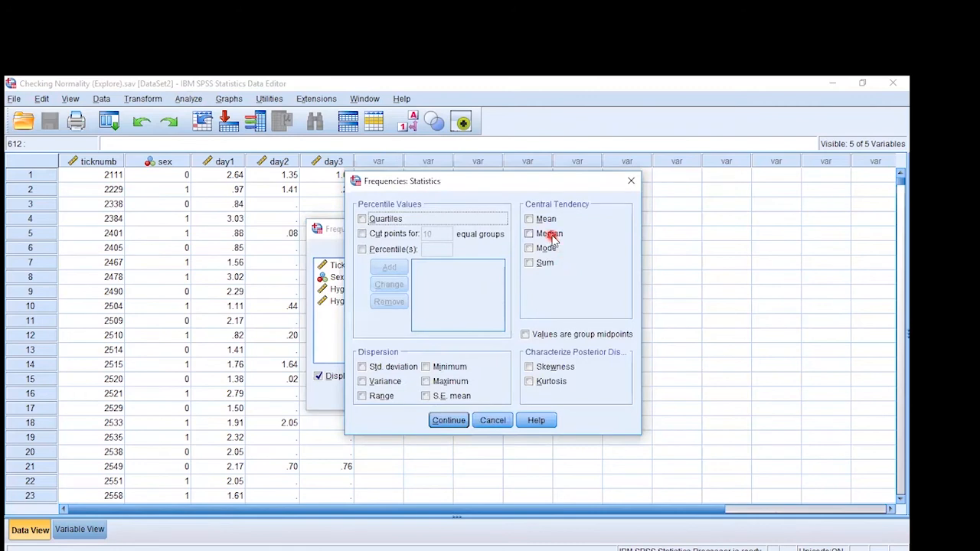
{"action": "left_click", "coordinate": [544, 219]}
{"action": "left_click", "coordinate": [548, 234]}
{"action": "left_click", "coordinate": [546, 250]}
{"action": "left_click", "coordinate": [392, 368]}
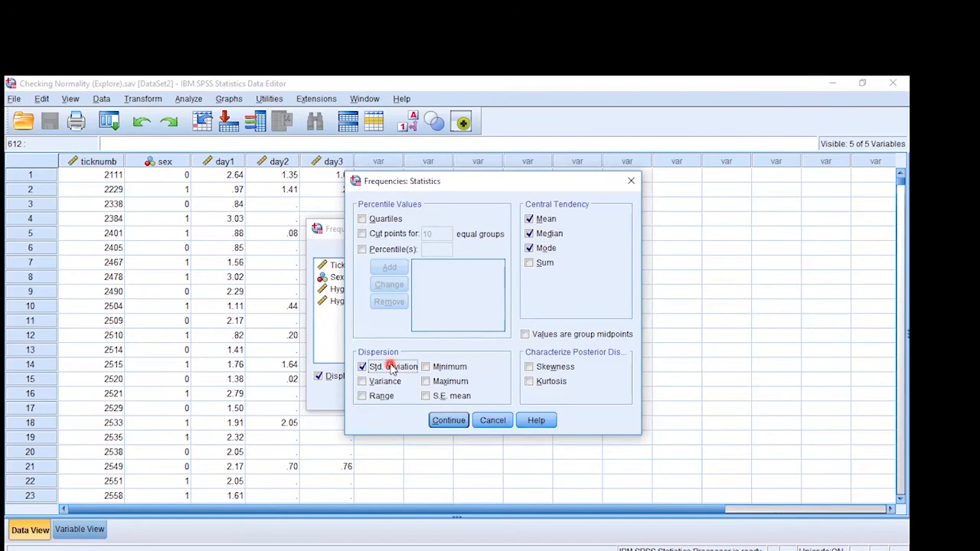
{"action": "left_click", "coordinate": [557, 367]}
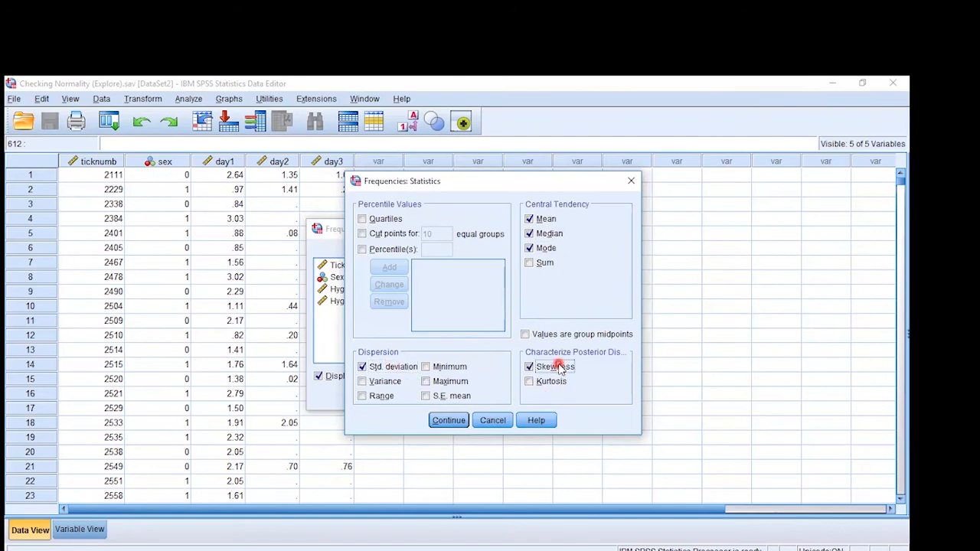
{"action": "left_click", "coordinate": [448, 427]}
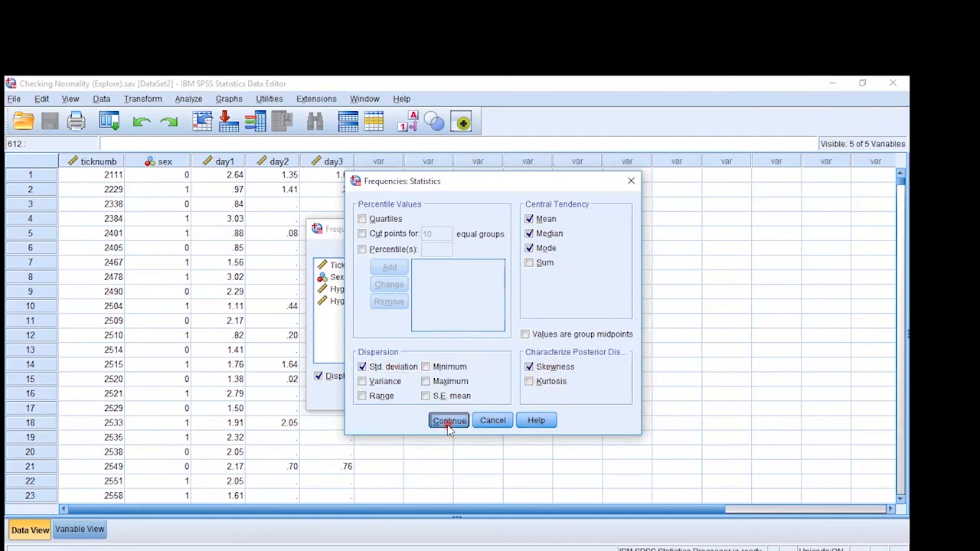
Request a histogram with the normal curve shown for the Frequencies analysis.
{"action": "left_click", "coordinate": [573, 276]}
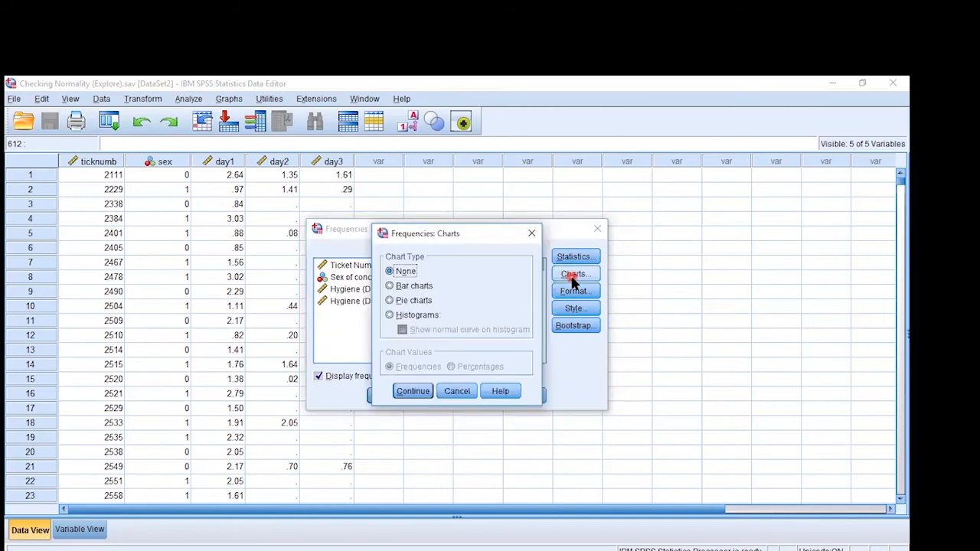
{"action": "left_click", "coordinate": [432, 316]}
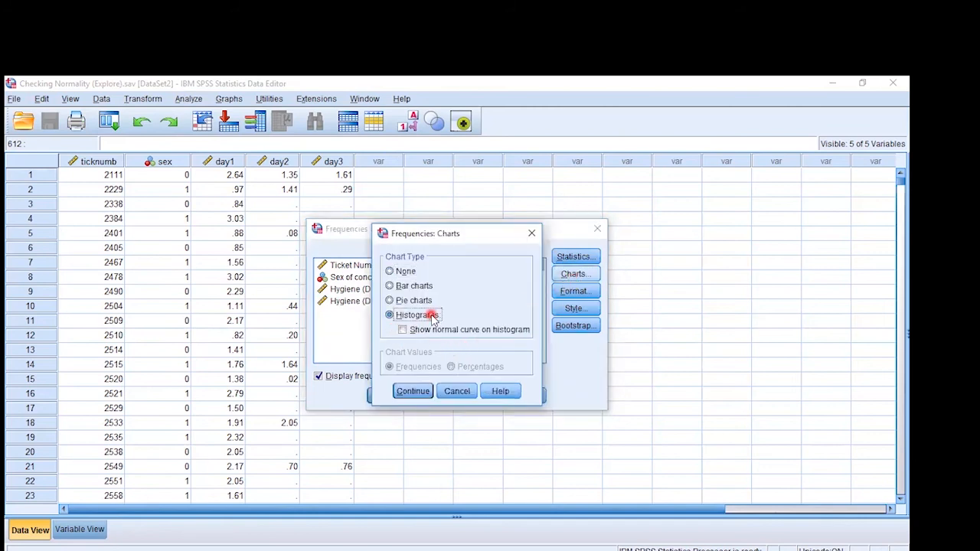
{"action": "left_click", "coordinate": [430, 330]}
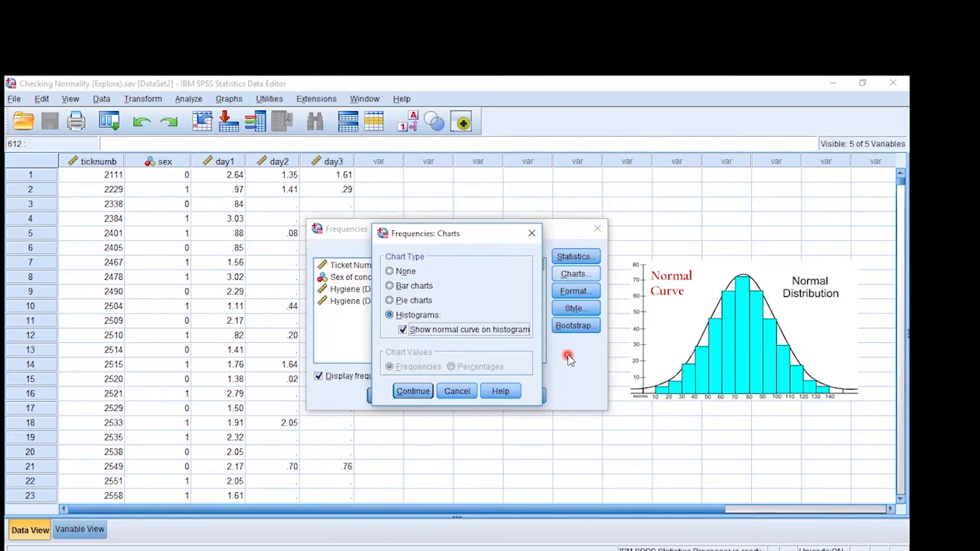
{"action": "left_click", "coordinate": [409, 392]}
Turn off the display of frequency tables and run the Frequencies analysis.
{"action": "left_click", "coordinate": [319, 376]}
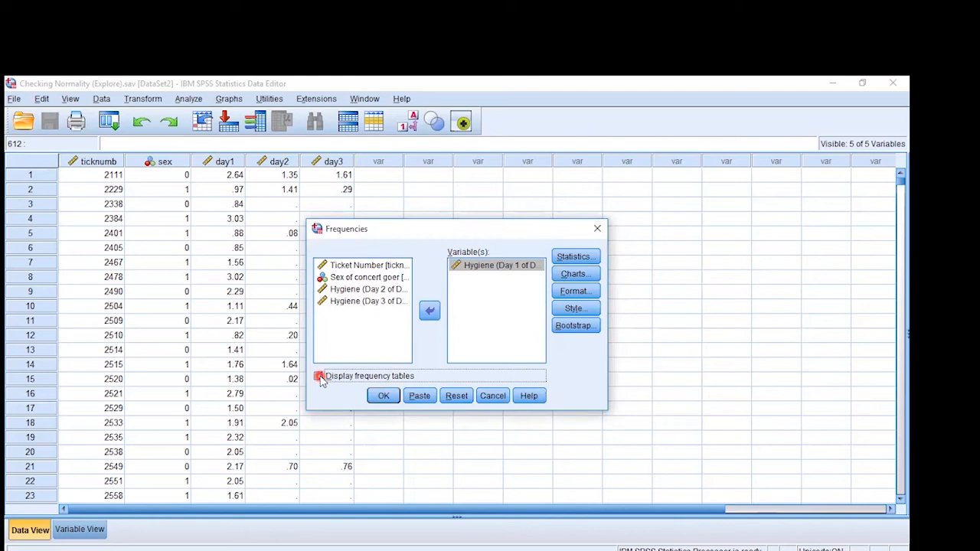
{"action": "left_click", "coordinate": [378, 397]}
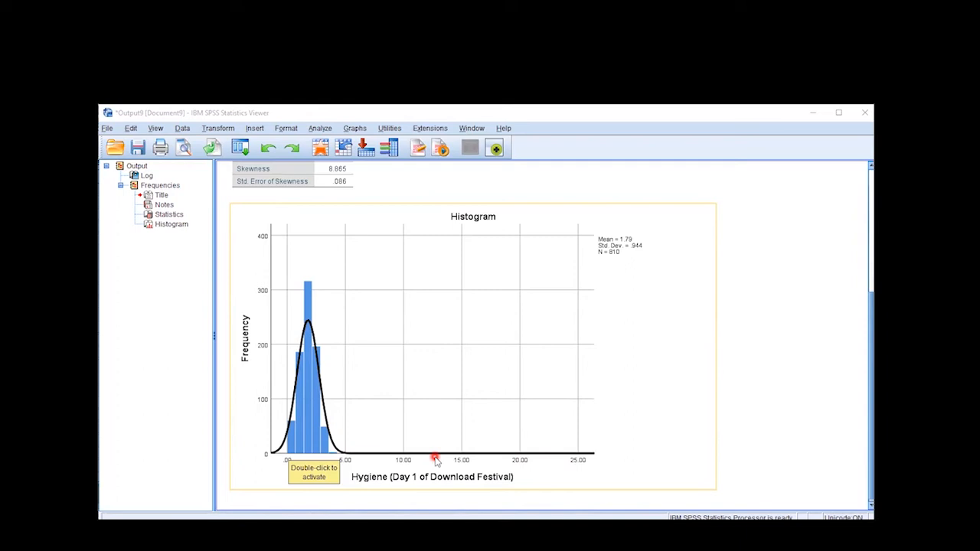
{"action": "scroll", "coordinate": [435, 459], "scroll_direction": "up", "scroll_amount": 5}
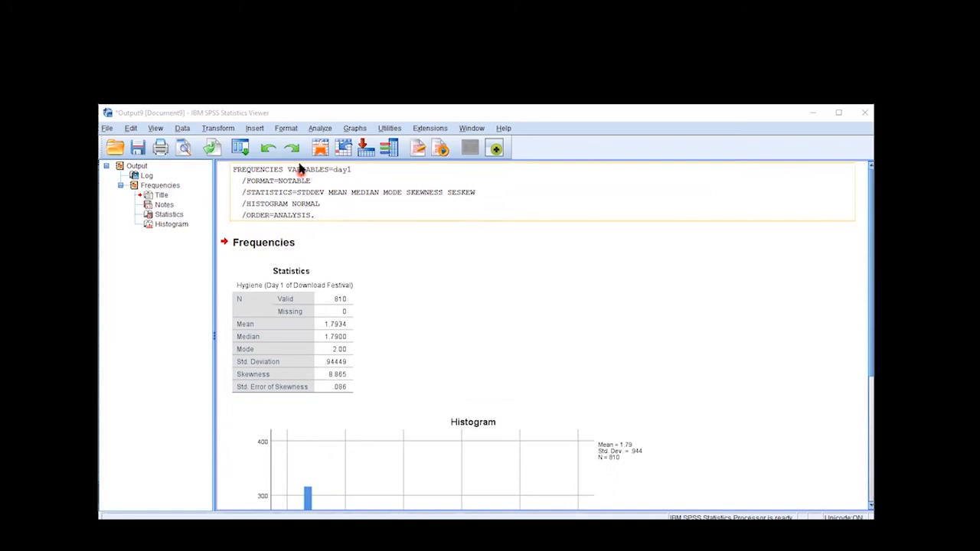
Return to the data editor, start a reset Explore analysis and set Hygiene (Day 1 of Download Festival) as the dependent variable.
{"action": "left_click", "coordinate": [320, 148]}
{"action": "left_click", "coordinate": [462, 239]}
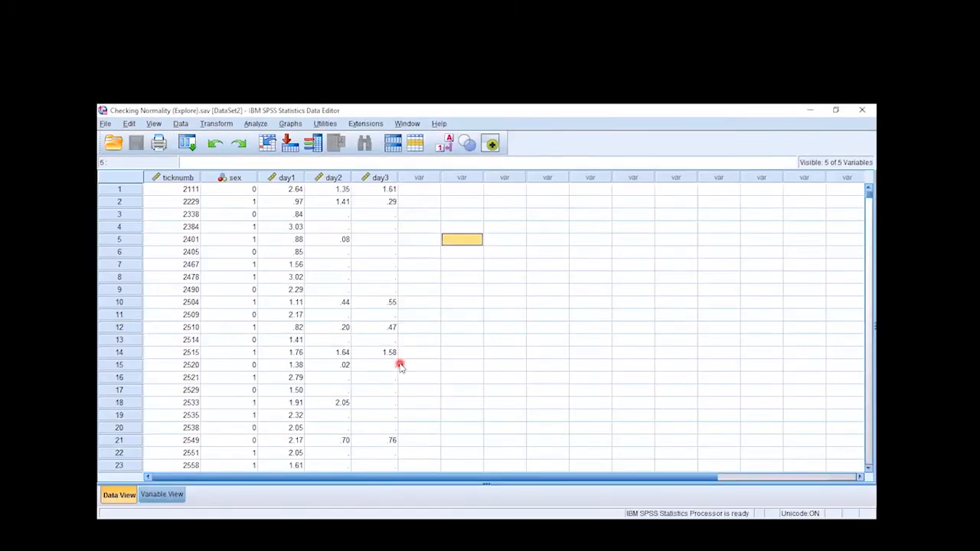
{"action": "left_click", "coordinate": [274, 176]}
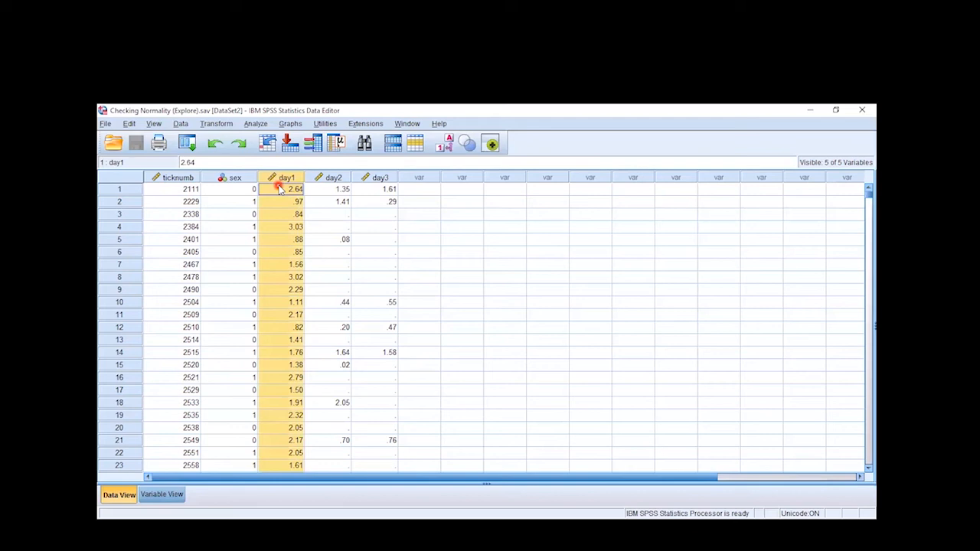
{"action": "left_click", "coordinate": [252, 124]}
{"action": "mouse_move", "coordinate": [300, 151]}
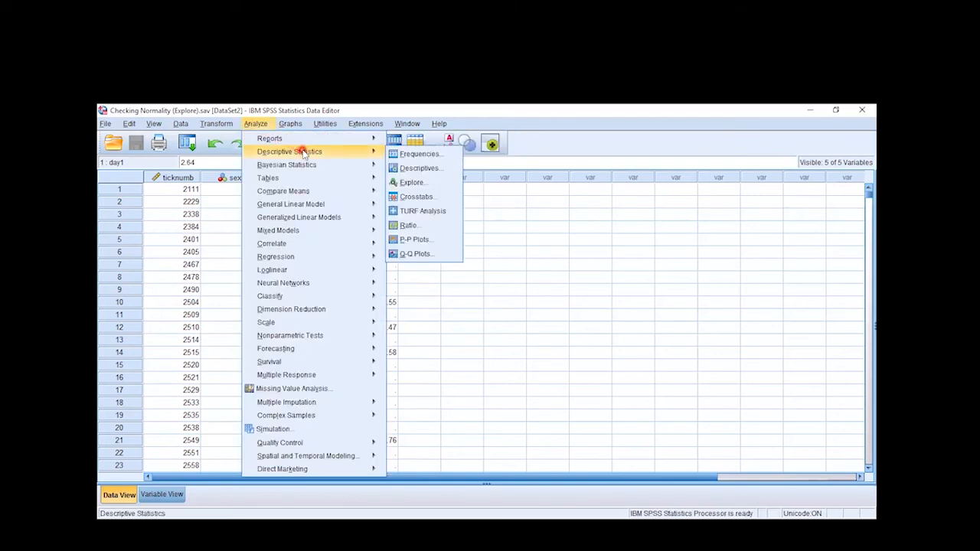
{"action": "left_click", "coordinate": [414, 182]}
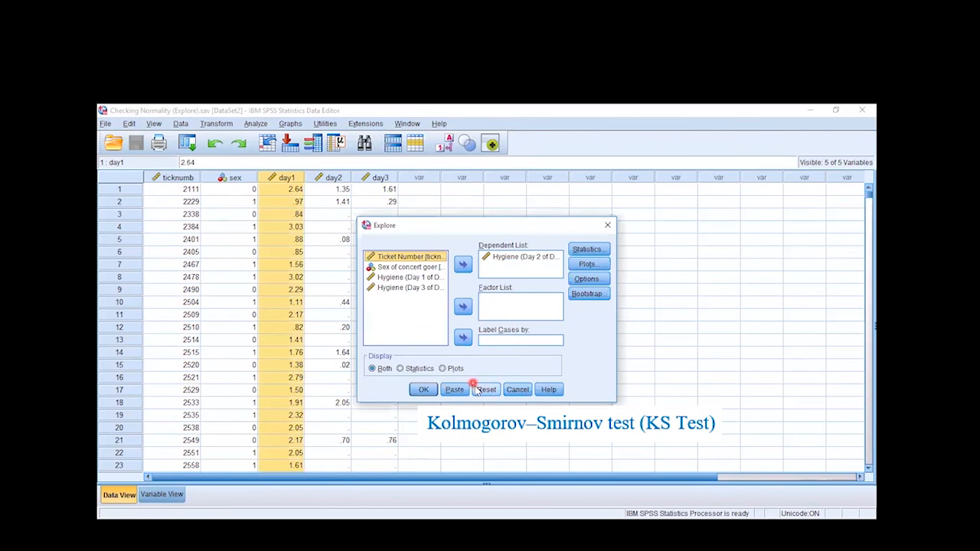
{"action": "left_click", "coordinate": [534, 258]}
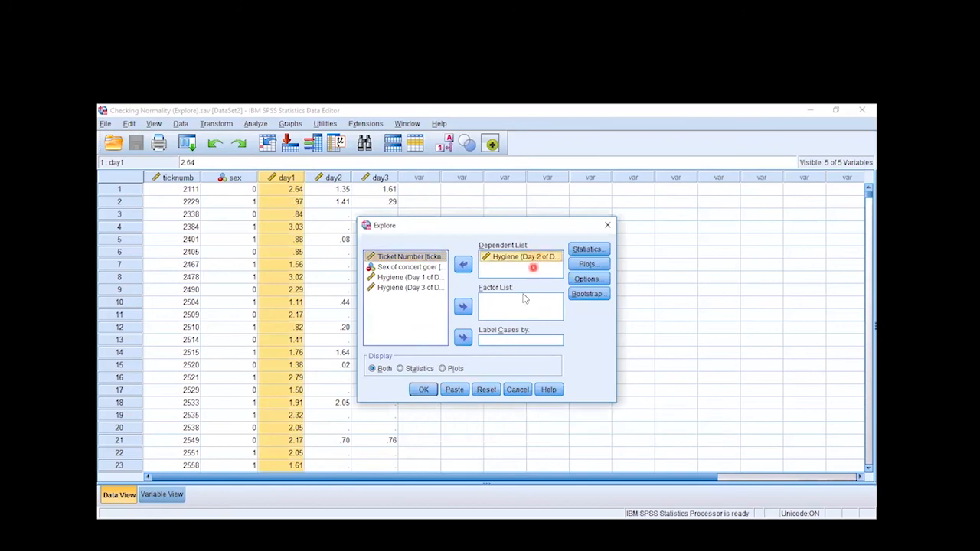
{"action": "left_click", "coordinate": [485, 389]}
{"action": "left_click", "coordinate": [415, 278]}
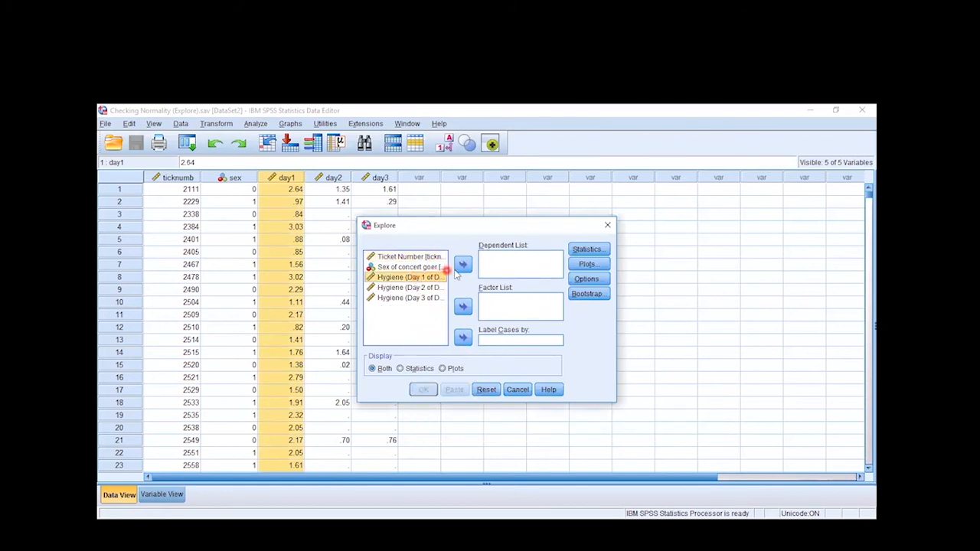
{"action": "left_click", "coordinate": [462, 264]}
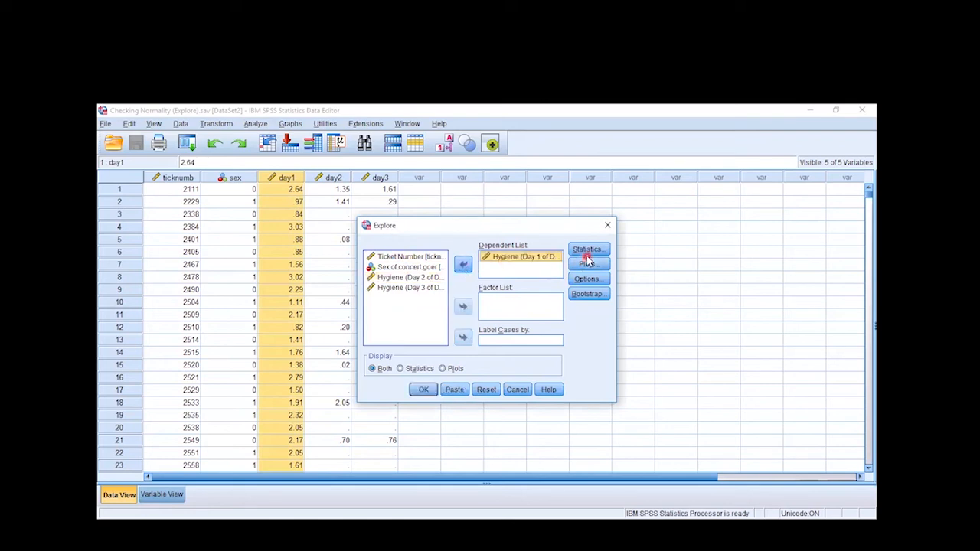
{"action": "left_click", "coordinate": [420, 390]}
{"action": "left_click", "coordinate": [448, 369]}
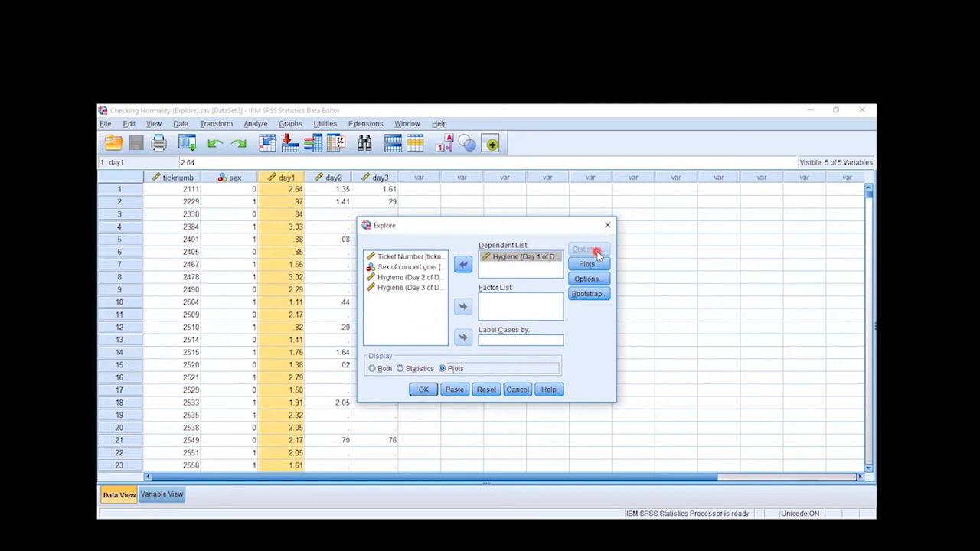
{"action": "left_click", "coordinate": [406, 369]}
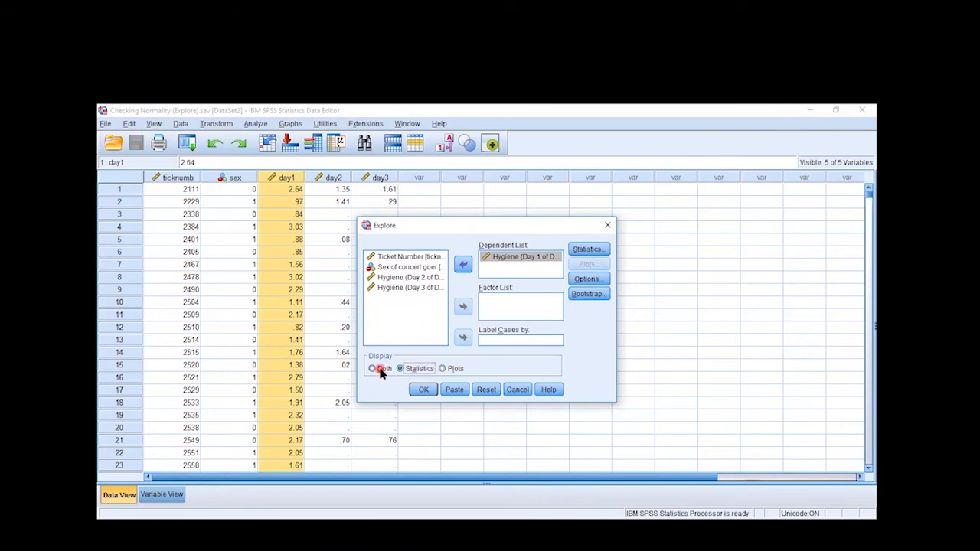
{"action": "left_click", "coordinate": [379, 369]}
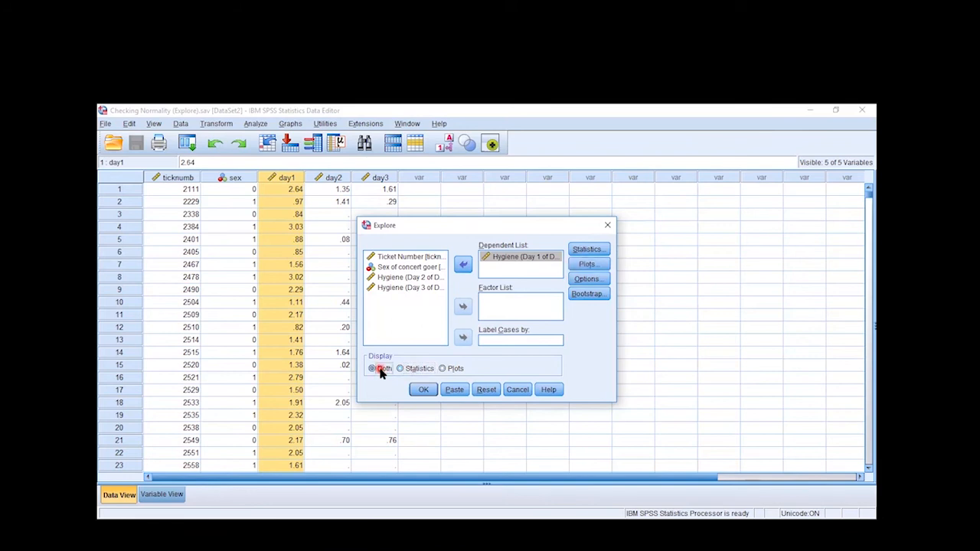
Run Explore with descriptives at a 95% confidence interval, a histogram instead of the stem-and-leaf plot, and normality plots with tests.
{"action": "left_click", "coordinate": [591, 252]}
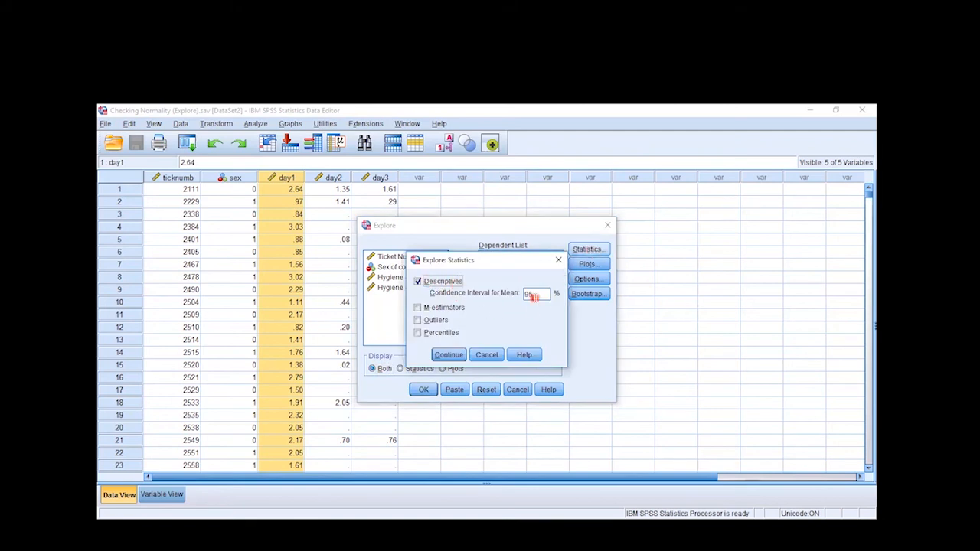
{"action": "left_click", "coordinate": [448, 354]}
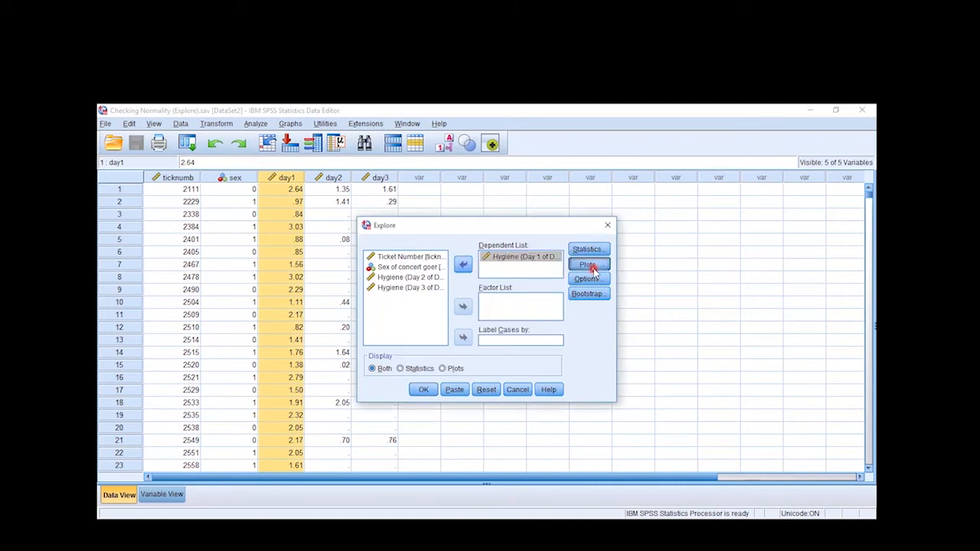
{"action": "left_click", "coordinate": [590, 265]}
{"action": "left_click", "coordinate": [523, 258]}
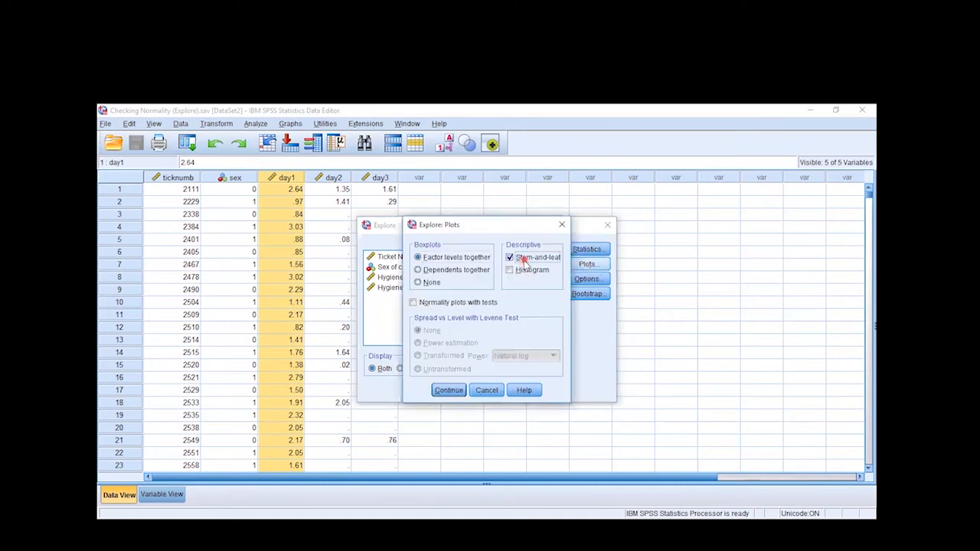
{"action": "left_click", "coordinate": [527, 271]}
{"action": "left_click", "coordinate": [451, 303]}
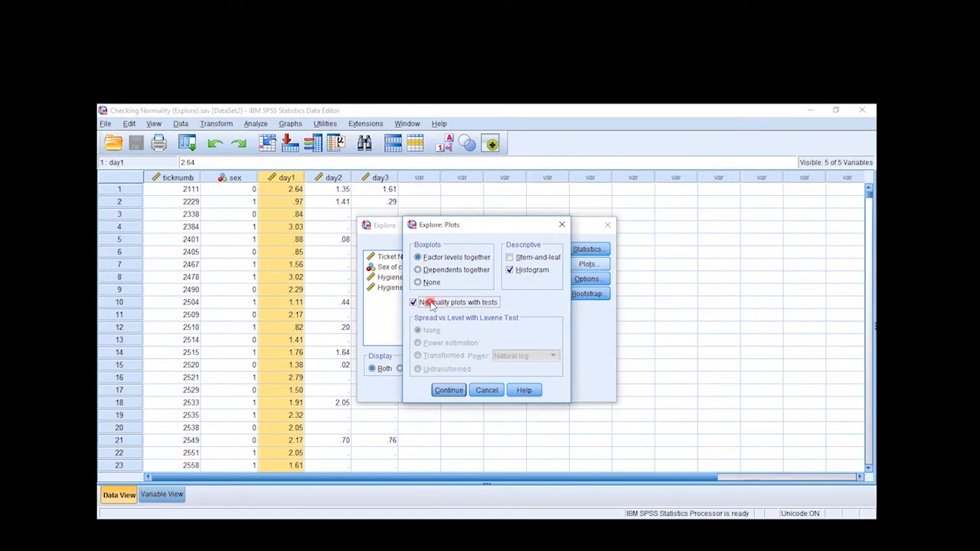
{"action": "left_click", "coordinate": [449, 391]}
{"action": "left_click", "coordinate": [422, 390]}
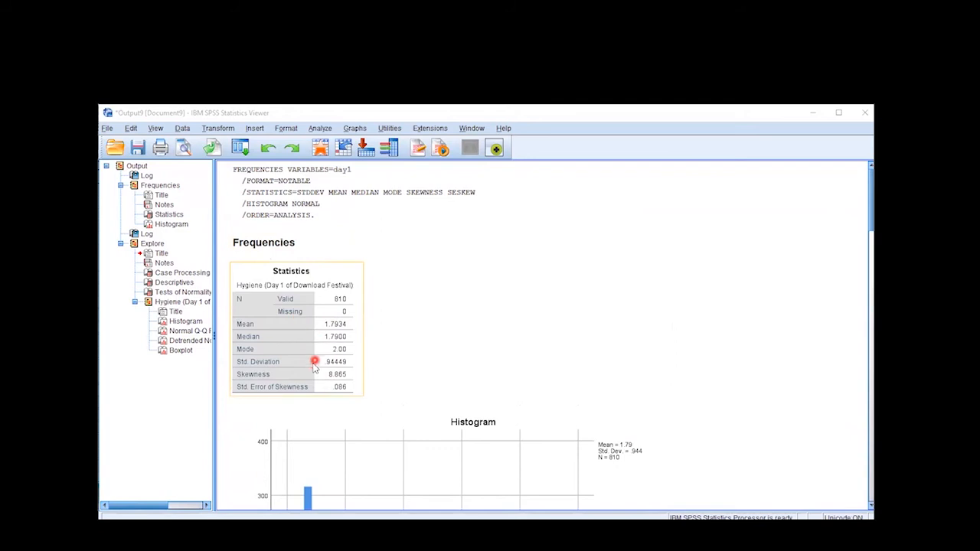
Examine the day 1 hygiene statistics and histogram from Frequencies, and the descriptives, histogram and Tests of Normality from Explore.
{"action": "scroll", "coordinate": [313, 366], "scroll_direction": "down", "scroll_amount": 3}
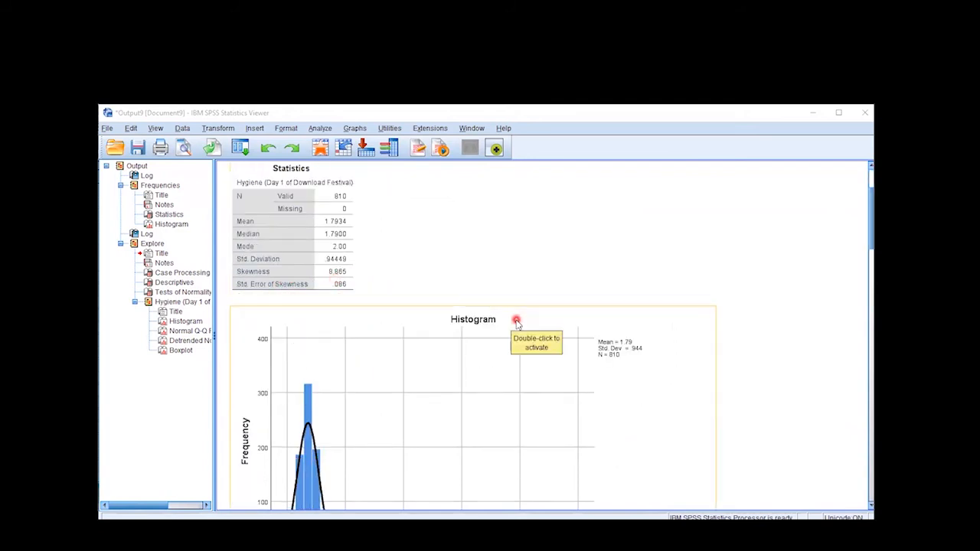
{"action": "scroll", "coordinate": [516, 322], "scroll_direction": "down", "scroll_amount": 4}
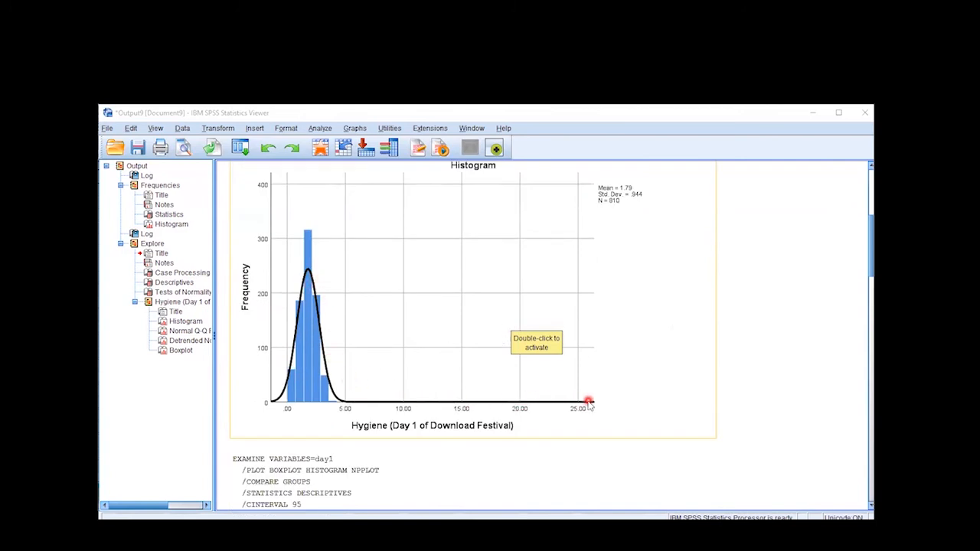
{"action": "scroll", "coordinate": [588, 404], "scroll_direction": "down", "scroll_amount": 6}
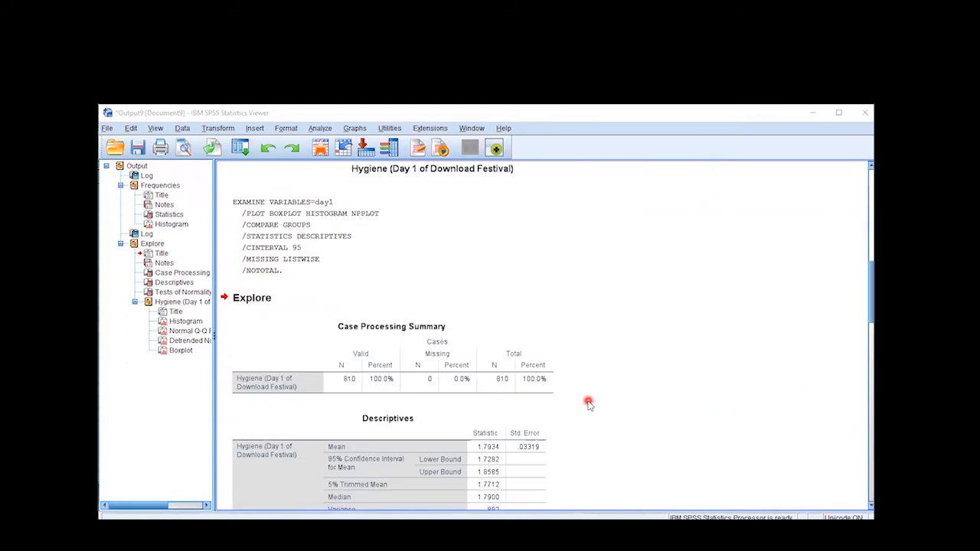
{"action": "scroll", "coordinate": [588, 403], "scroll_direction": "down", "scroll_amount": 5}
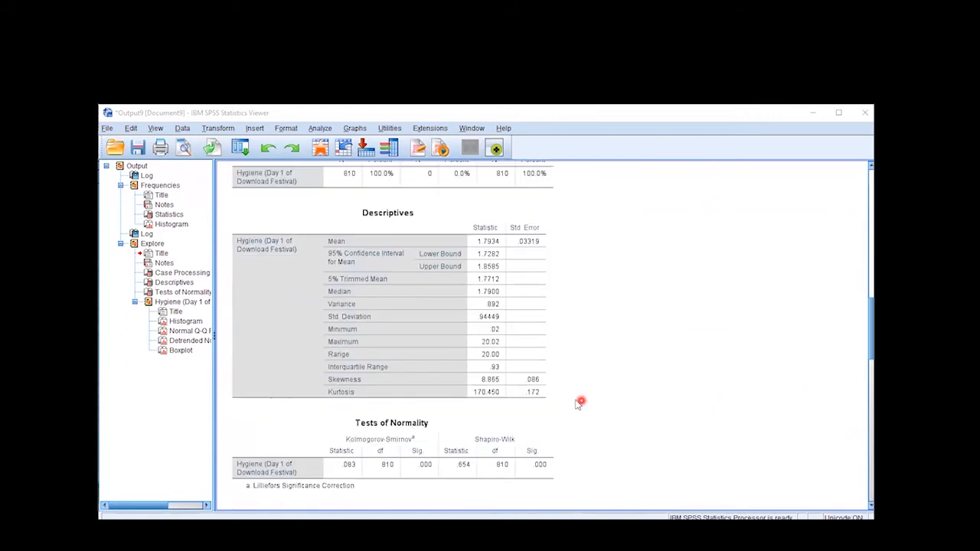
{"action": "scroll", "coordinate": [550, 395], "scroll_direction": "down", "scroll_amount": 2}
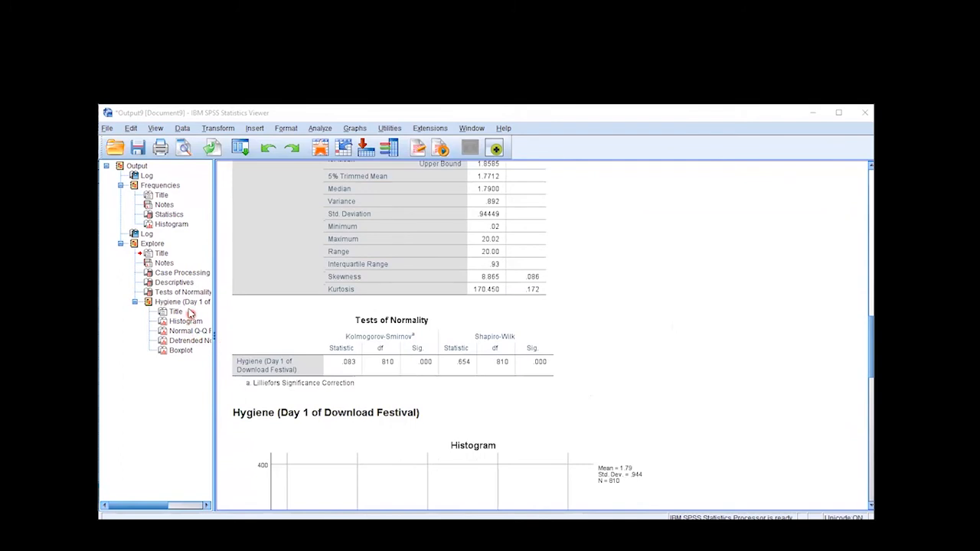
{"action": "scroll", "coordinate": [418, 348], "scroll_direction": "down", "scroll_amount": 5}
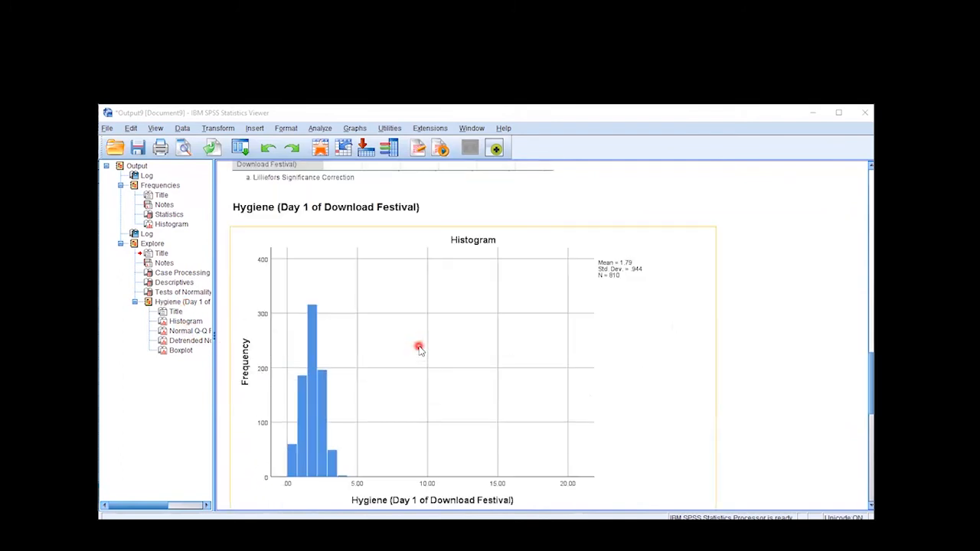
{"action": "scroll", "coordinate": [419, 348], "scroll_direction": "down", "scroll_amount": 8}
{"action": "scroll", "coordinate": [419, 348], "scroll_direction": "up", "scroll_amount": 12}
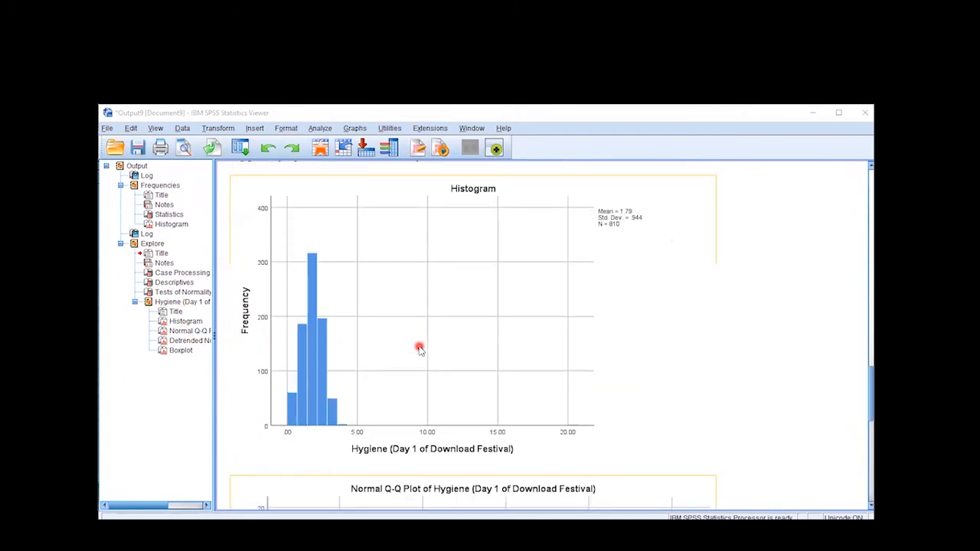
{"action": "left_click", "coordinate": [388, 324]}
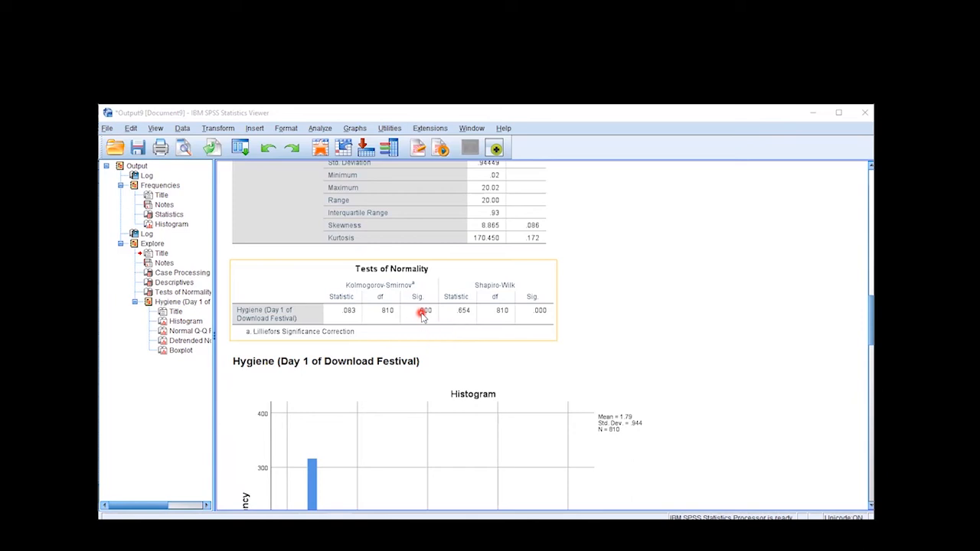
Inspect the Normal Q-Q Plot, Detrended Normal Q-Q Plot and boxplot of day 1 hygiene for outlying cases.
{"action": "scroll", "coordinate": [422, 316], "scroll_direction": "down", "scroll_amount": 15}
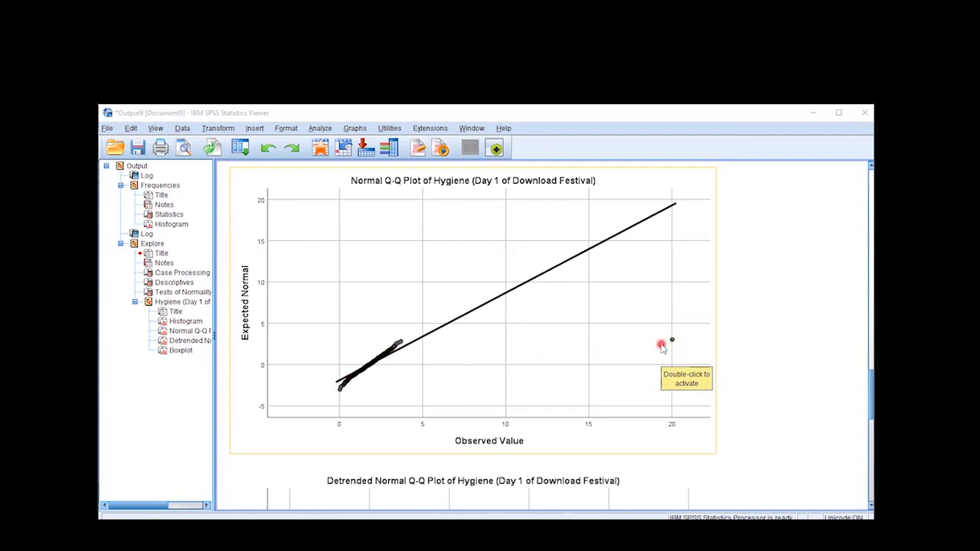
{"action": "scroll", "coordinate": [662, 347], "scroll_direction": "down", "scroll_amount": 5}
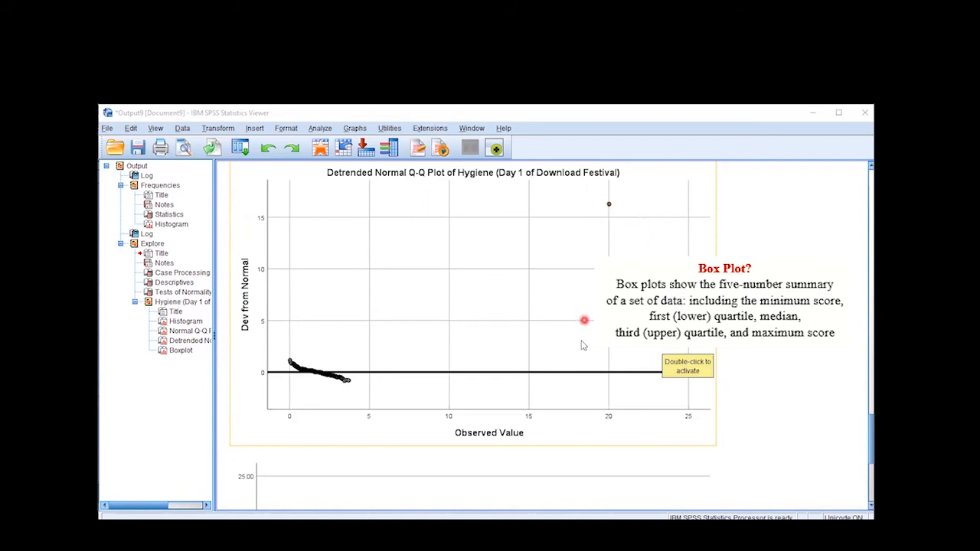
{"action": "scroll", "coordinate": [582, 346], "scroll_direction": "down", "scroll_amount": 2}
{"action": "scroll", "coordinate": [581, 346], "scroll_direction": "down", "scroll_amount": 6}
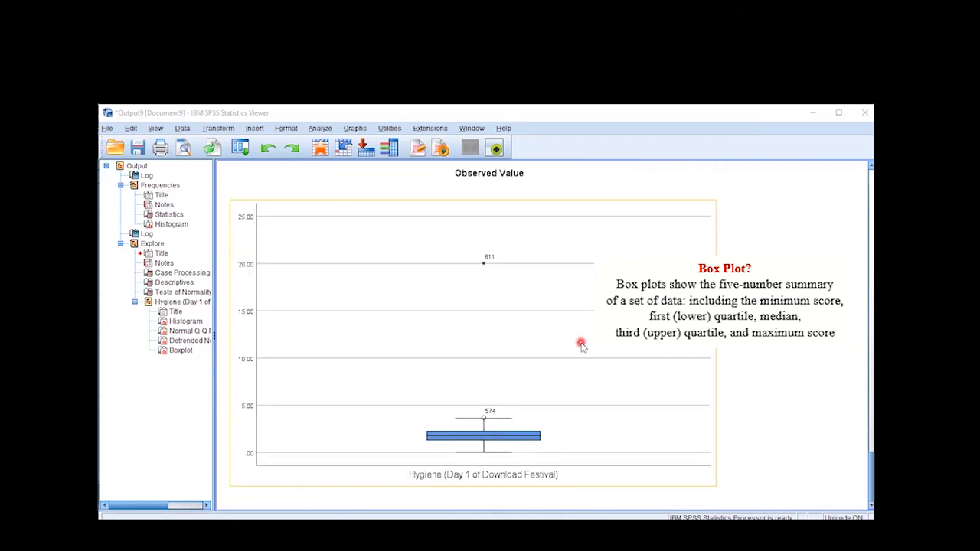
{"action": "left_click", "coordinate": [171, 354]}
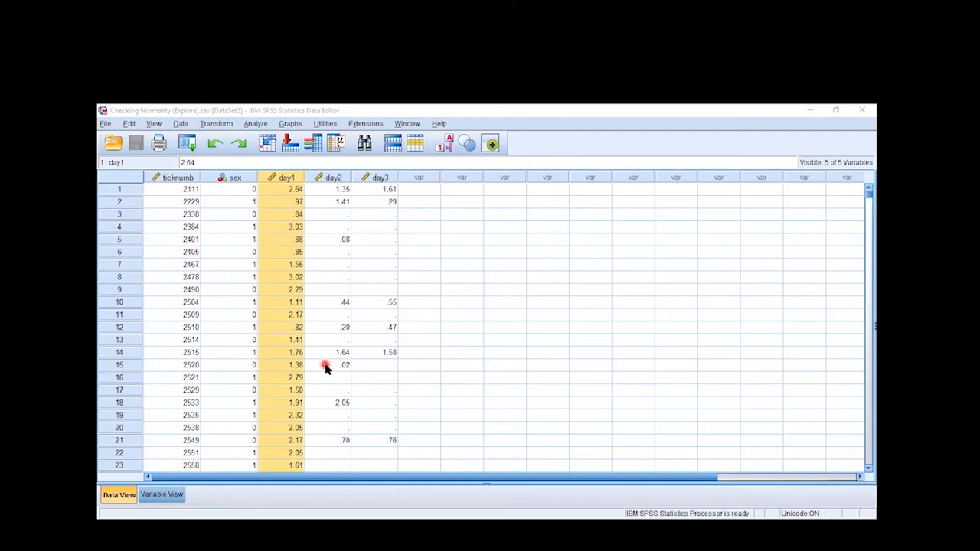
Switch to the data editor and go to case number 611.
{"action": "left_click", "coordinate": [492, 364]}
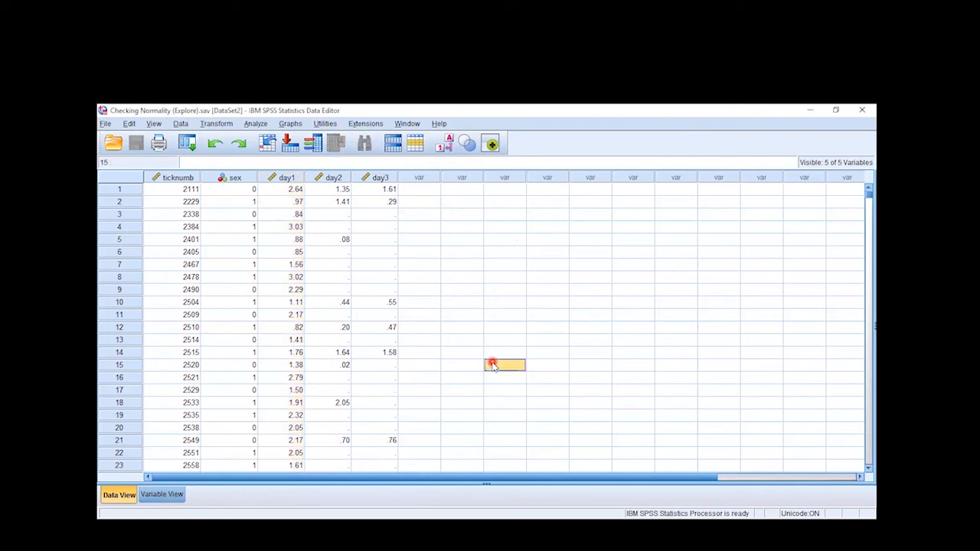
{"action": "left_click", "coordinate": [128, 124]}
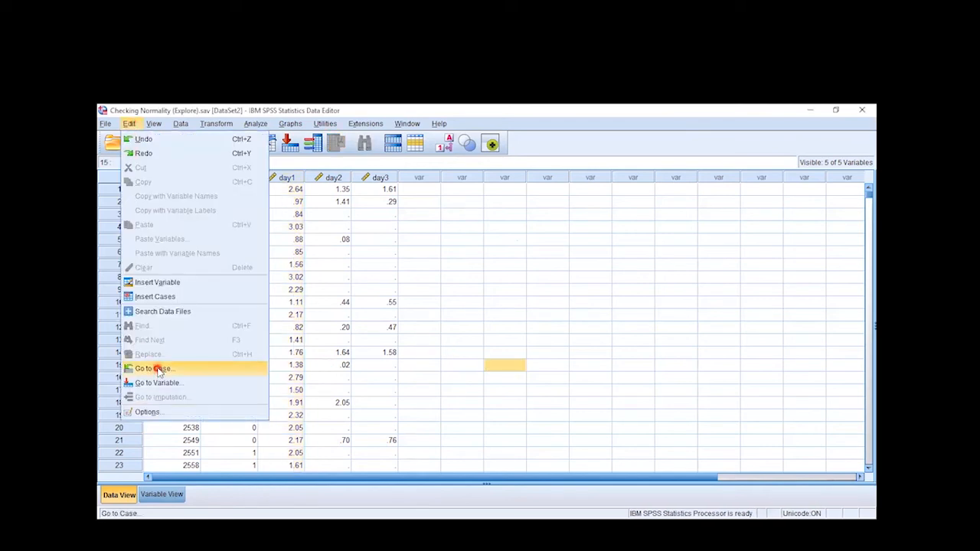
{"action": "left_click", "coordinate": [158, 368]}
{"action": "left_click", "coordinate": [454, 327]}
{"action": "key", "text": "BackSpace"}
{"action": "key", "text": "BackSpace"}
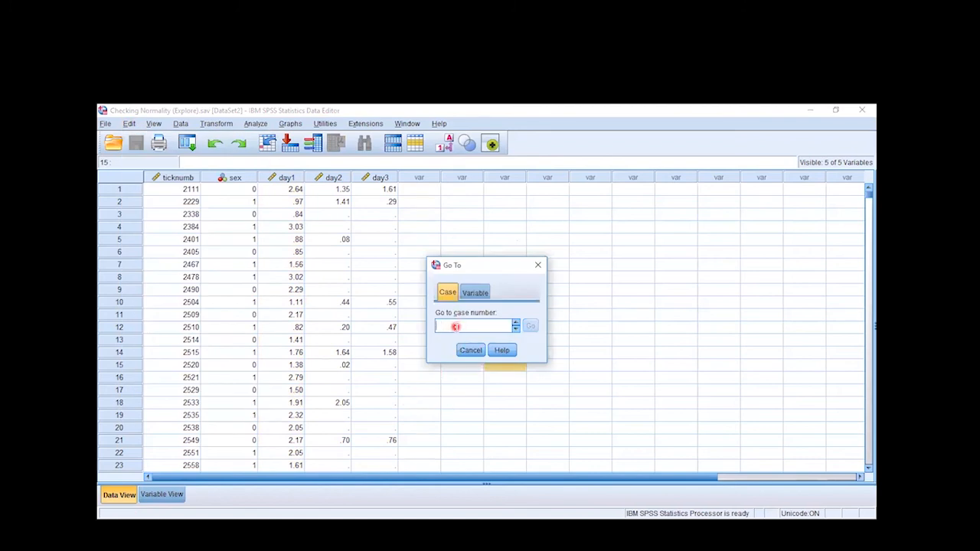
{"action": "type", "text": "611"}
{"action": "left_click", "coordinate": [530, 326]}
{"action": "left_click", "coordinate": [472, 350]}
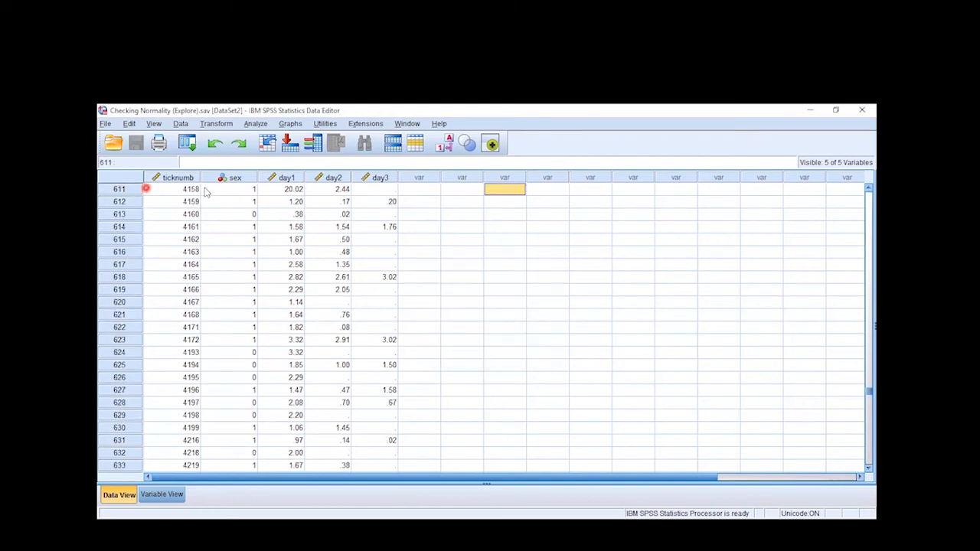
Select the first value of the day1 variable and go to case 611 within that column.
{"action": "left_click", "coordinate": [291, 179]}
{"action": "left_click", "coordinate": [291, 189]}
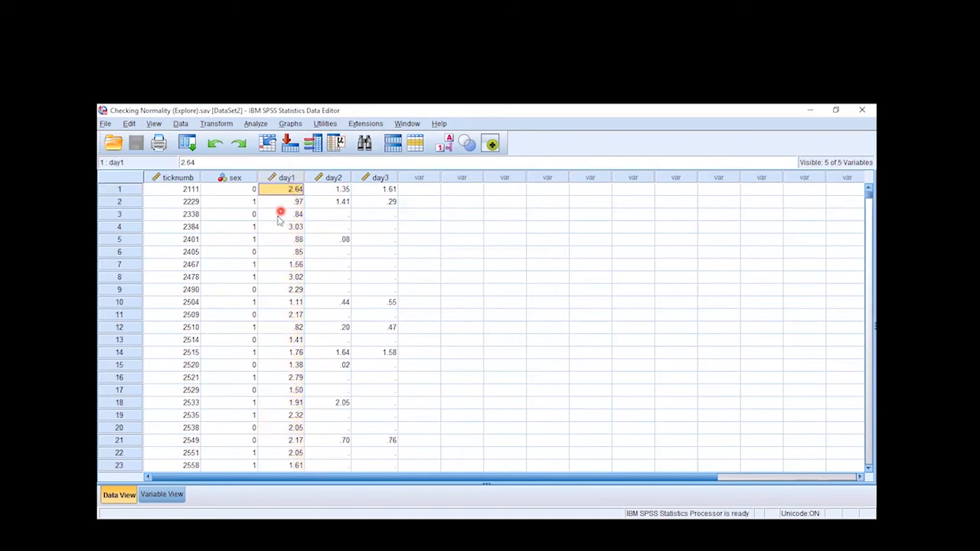
{"action": "left_click", "coordinate": [128, 124]}
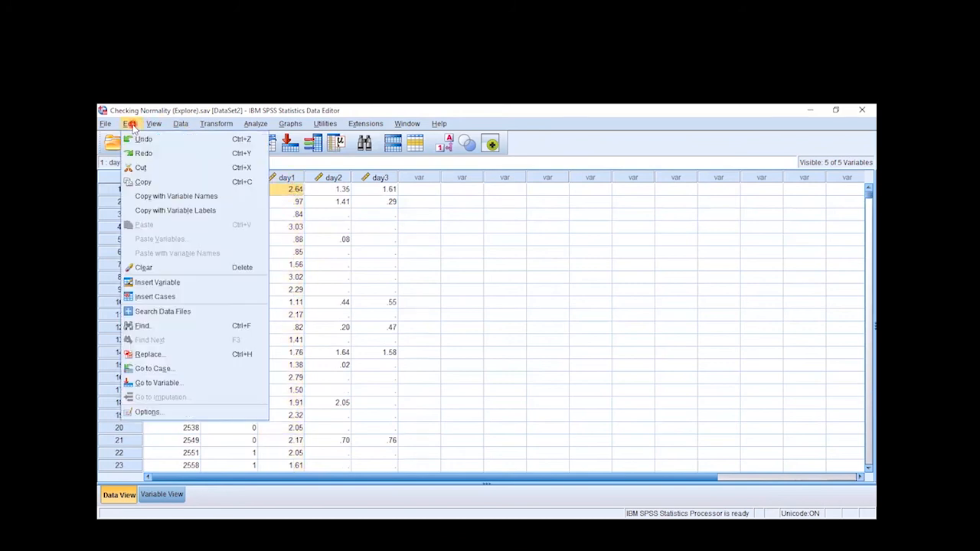
{"action": "left_click", "coordinate": [153, 368]}
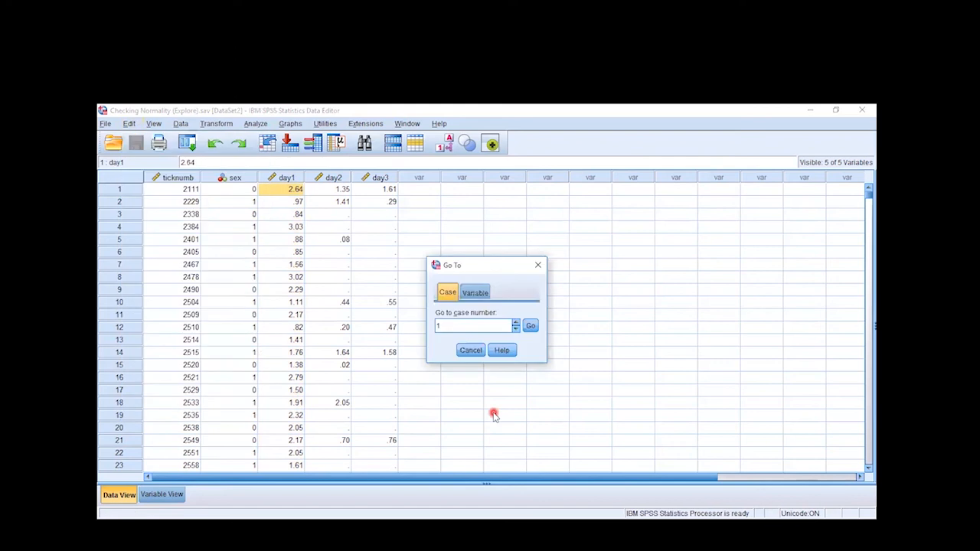
{"action": "left_click", "coordinate": [437, 327]}
{"action": "key", "text": "BackSpace"}
{"action": "type", "text": "611"}
{"action": "left_click", "coordinate": [530, 327]}
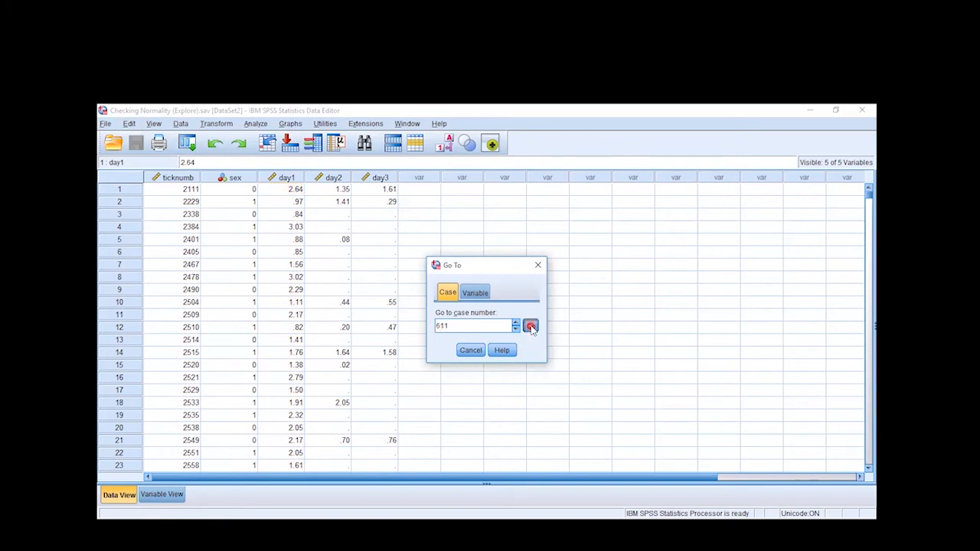
{"action": "left_click", "coordinate": [538, 266]}
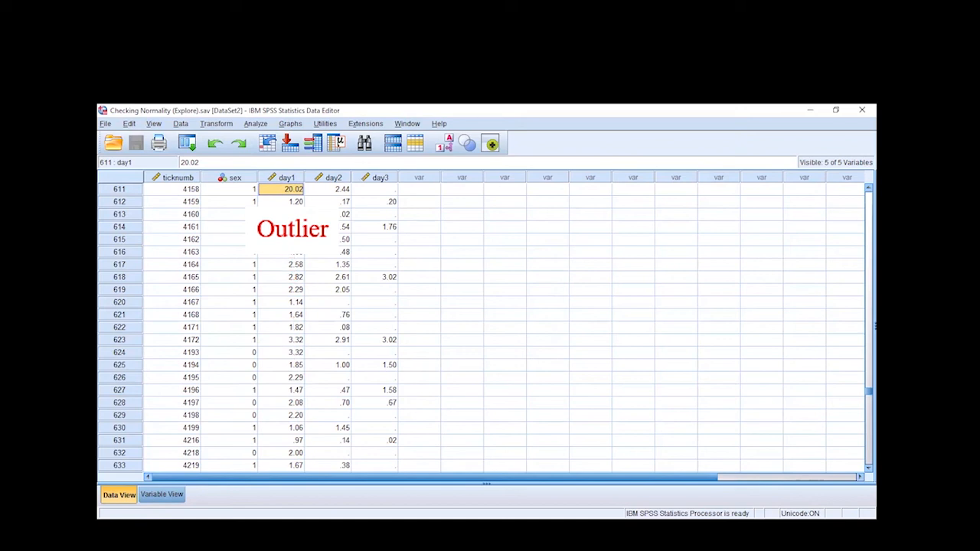
Correct the outlying day1 score of case 611 to 2.02.
{"action": "double_click", "coordinate": [293, 190]}
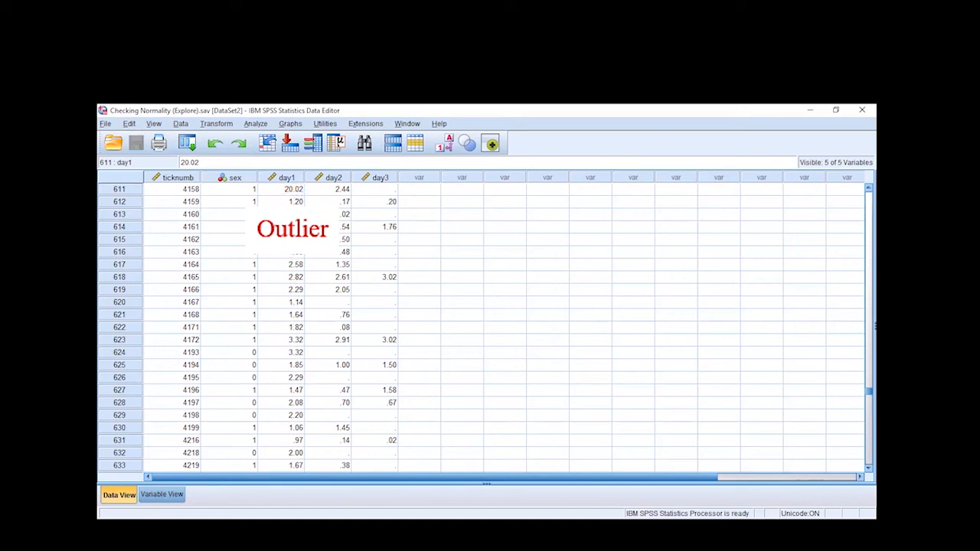
{"action": "left_click", "coordinate": [293, 223]}
{"action": "key", "text": "Delete"}
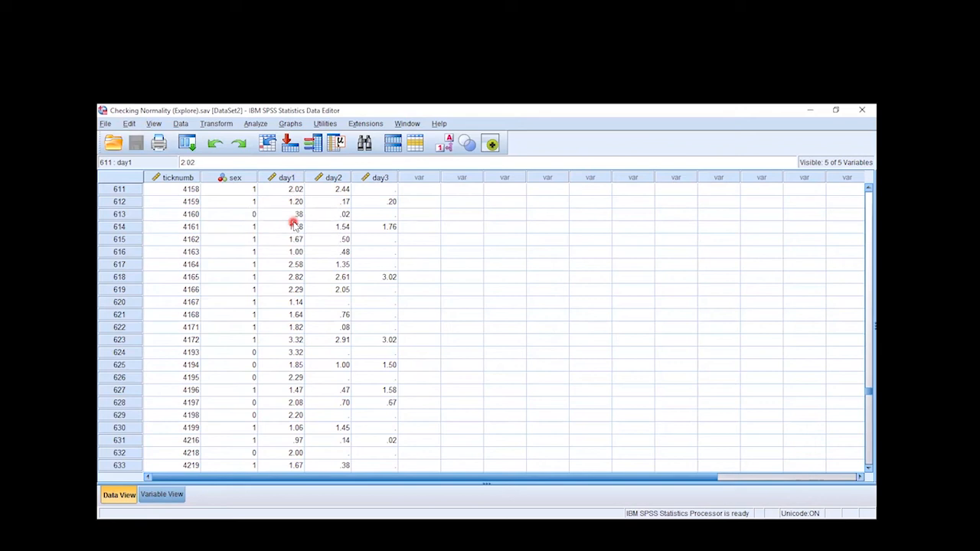
{"action": "left_click", "coordinate": [452, 276]}
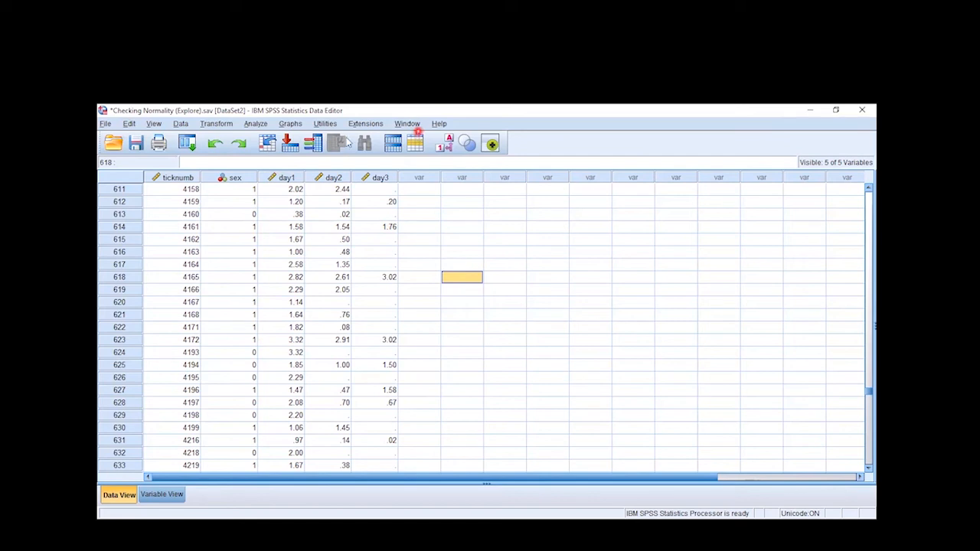
{"action": "left_click", "coordinate": [255, 123]}
{"action": "mouse_move", "coordinate": [265, 153]}
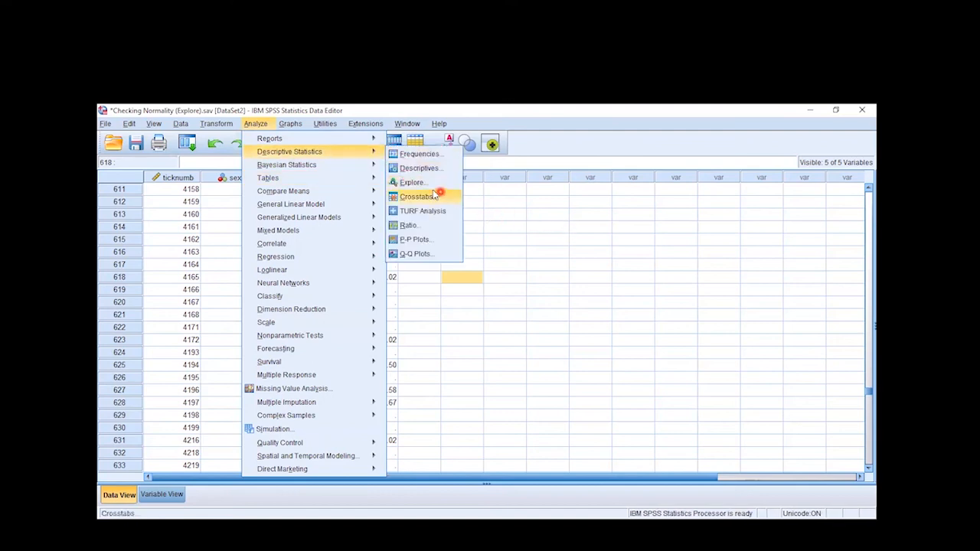
{"action": "left_click", "coordinate": [621, 238]}
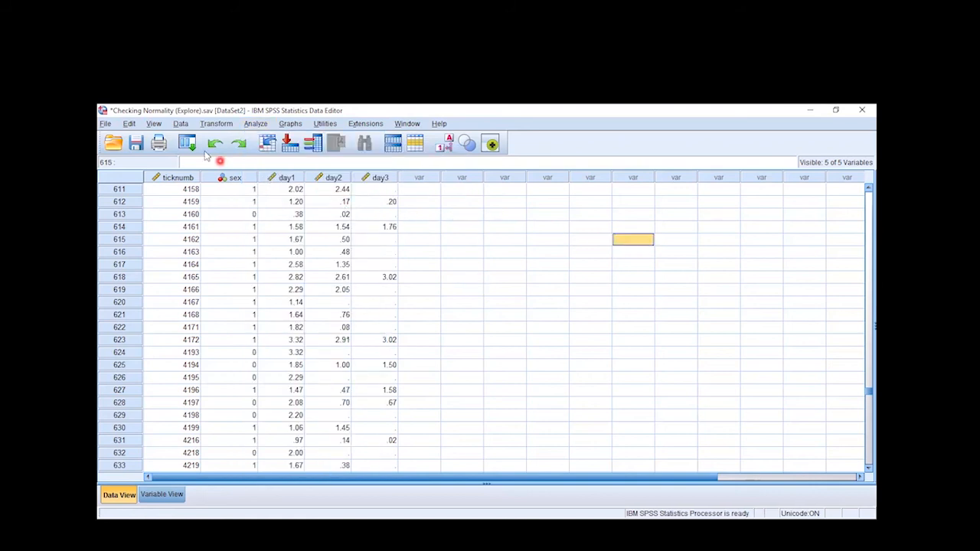
Recall the Explore analysis for Hygiene (Day 1 of Download Festival), check its statistics and plots settings, and rerun it on the corrected data.
{"action": "left_click", "coordinate": [191, 145]}
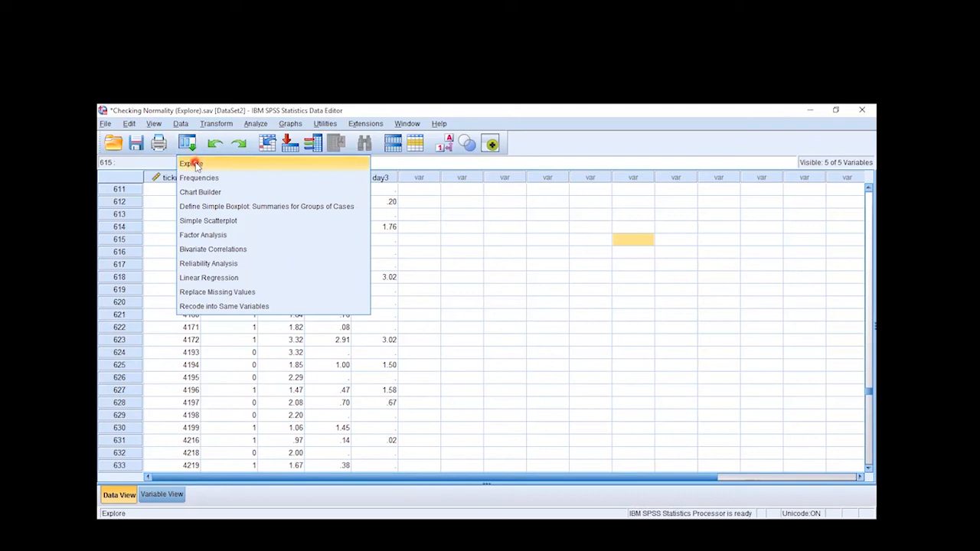
{"action": "left_click", "coordinate": [377, 264]}
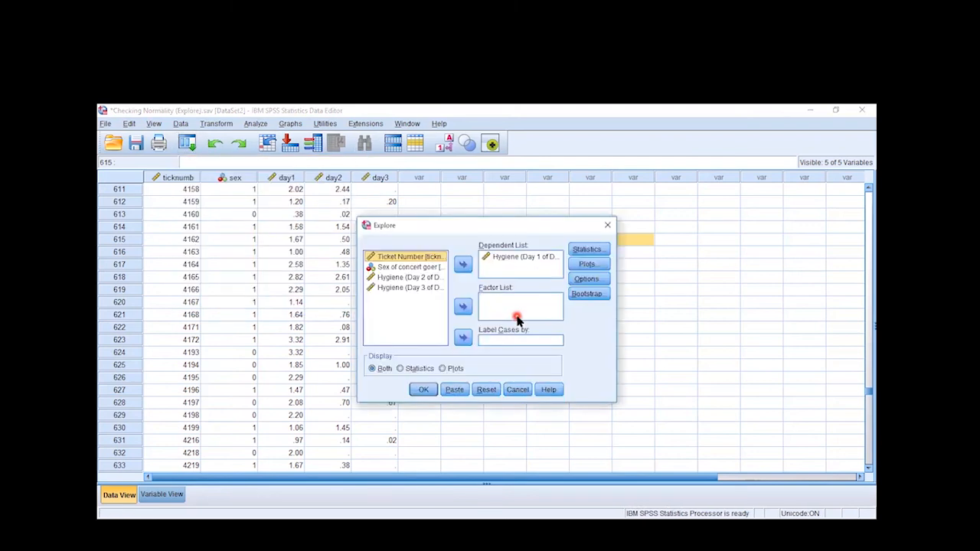
{"action": "left_click", "coordinate": [589, 249]}
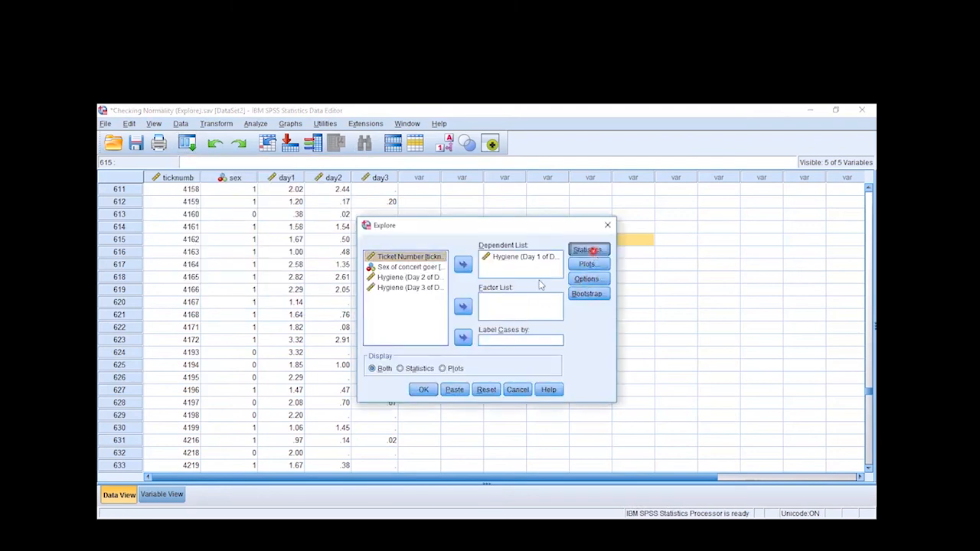
{"action": "left_click", "coordinate": [494, 354]}
{"action": "left_click", "coordinate": [586, 263]}
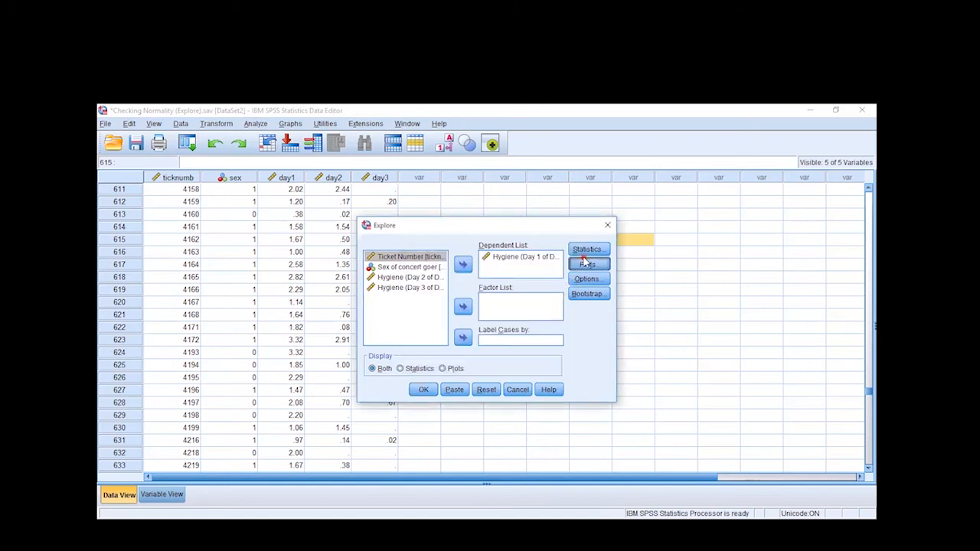
{"action": "left_click", "coordinate": [490, 390]}
{"action": "left_click", "coordinate": [425, 391]}
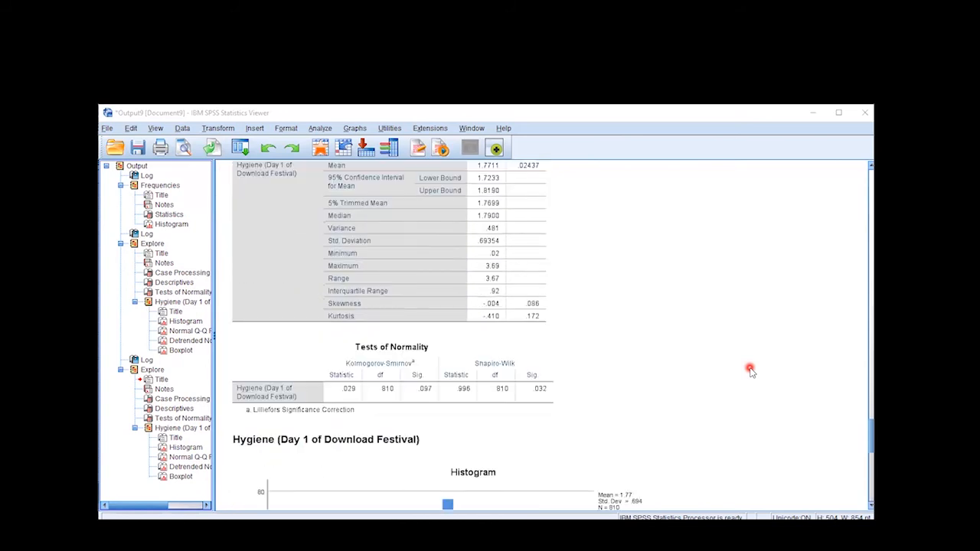
Compare the skewness and kurtosis of both Explore runs and check the Kolmogorov-Smirnov significance for the corrected data.
{"action": "left_click", "coordinate": [470, 317]}
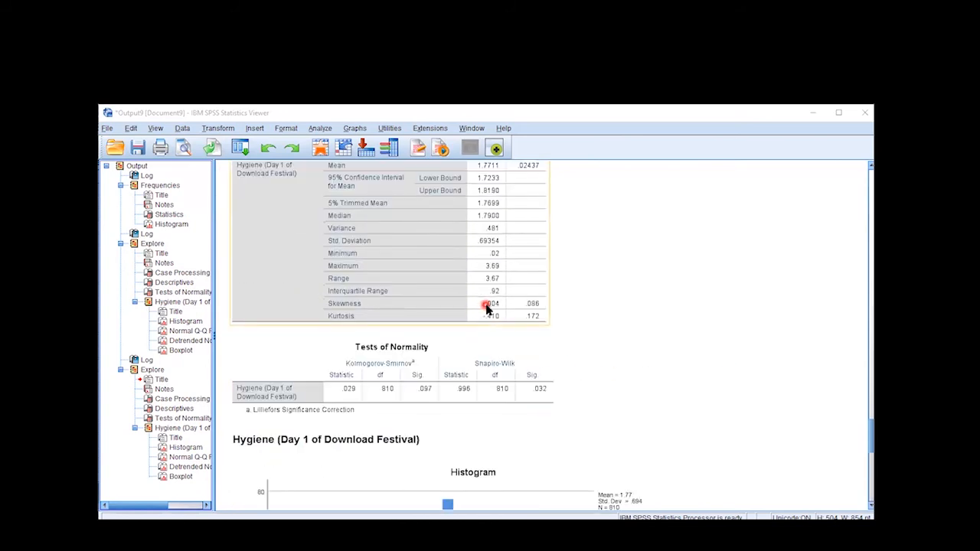
{"action": "scroll", "coordinate": [494, 329], "scroll_direction": "up", "scroll_amount": 1}
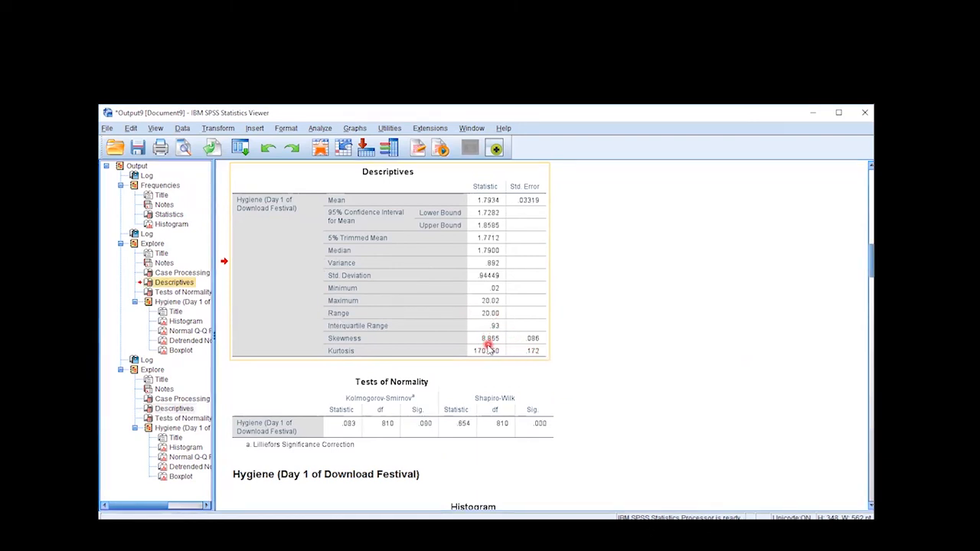
{"action": "left_click", "coordinate": [179, 410]}
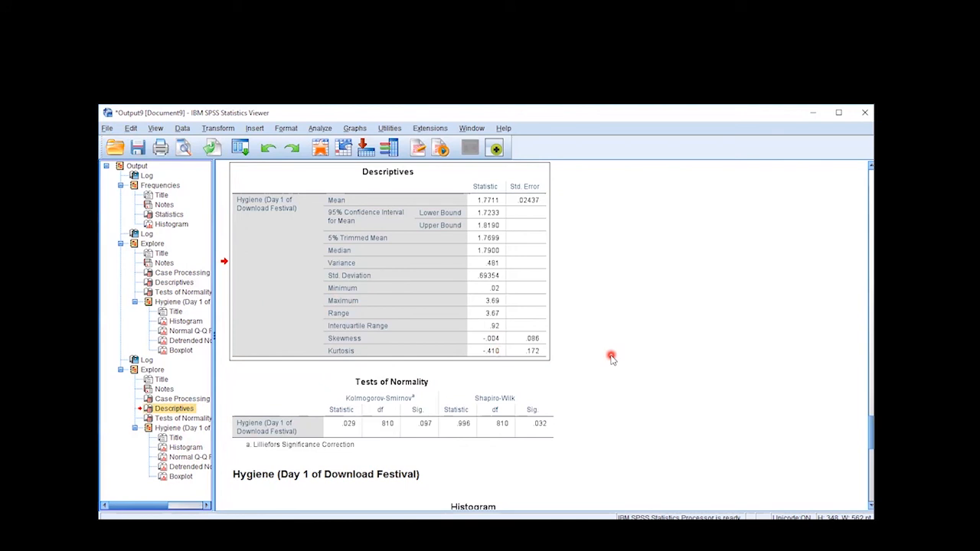
{"action": "scroll", "coordinate": [610, 358], "scroll_direction": "down", "scroll_amount": 3}
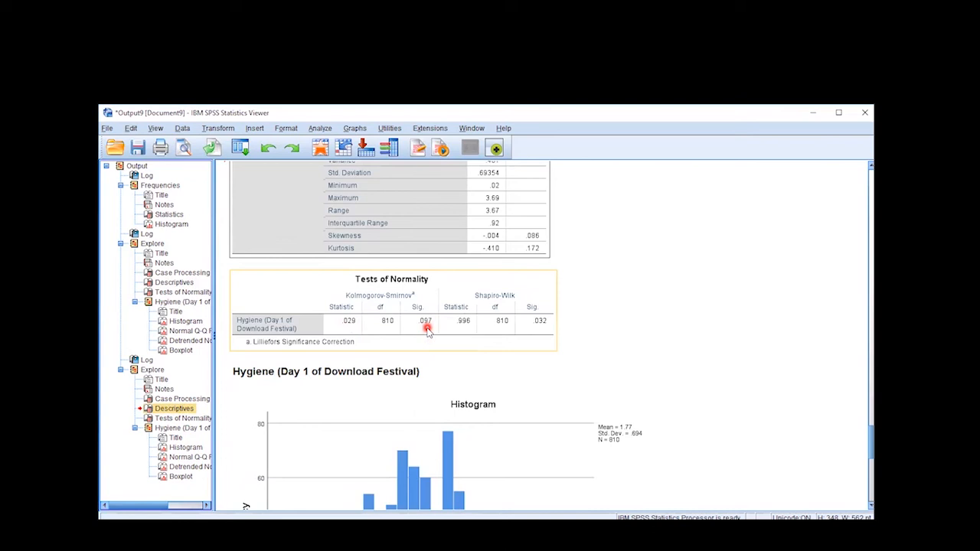
Examine the mean and the shape of the histogram from the second Explore run for the corrected day 1 scores.
{"action": "scroll", "coordinate": [427, 329], "scroll_direction": "down", "scroll_amount": 5}
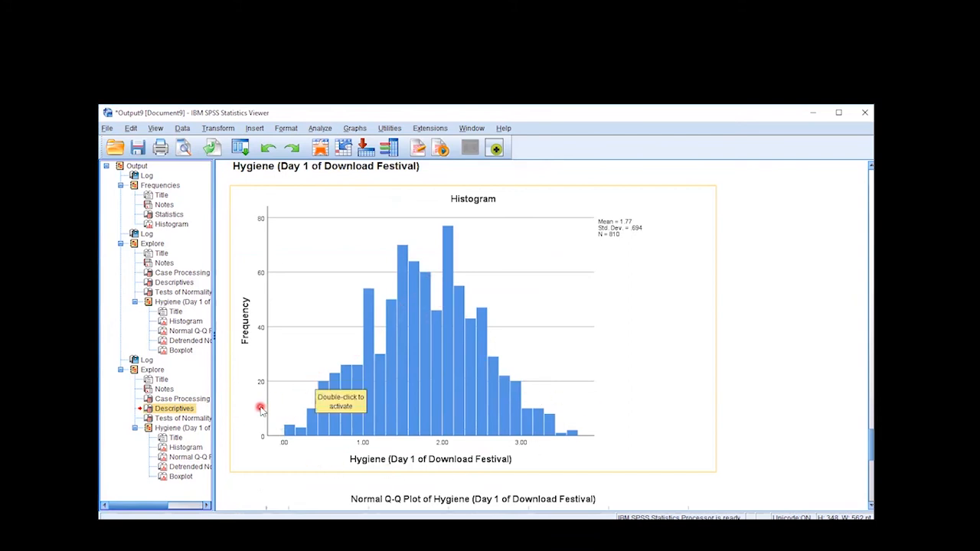
{"action": "left_click", "coordinate": [175, 408]}
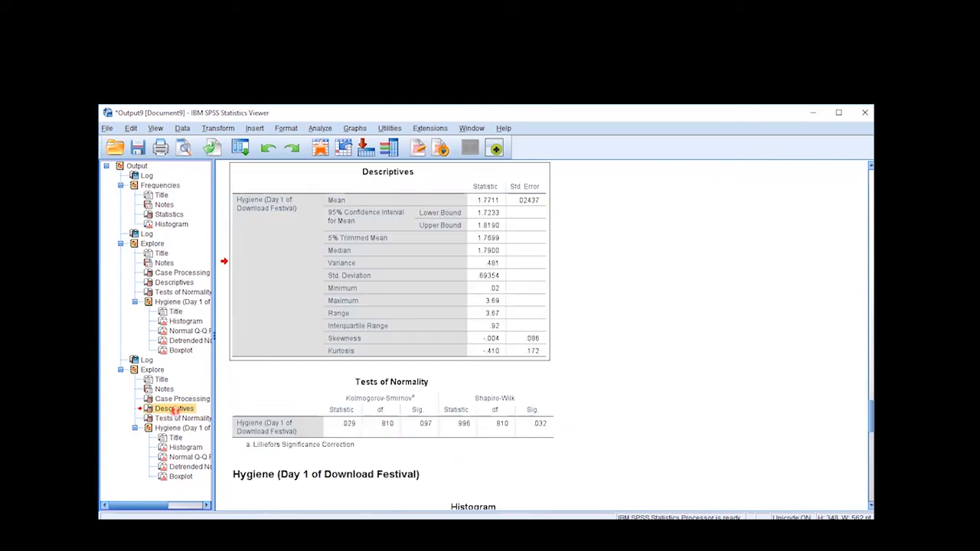
{"action": "left_click", "coordinate": [485, 202]}
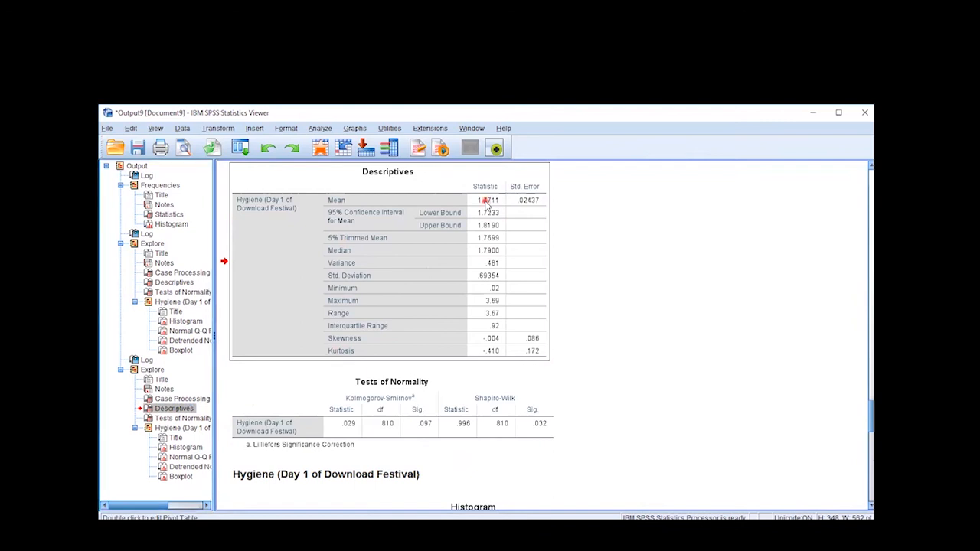
{"action": "left_click", "coordinate": [186, 447]}
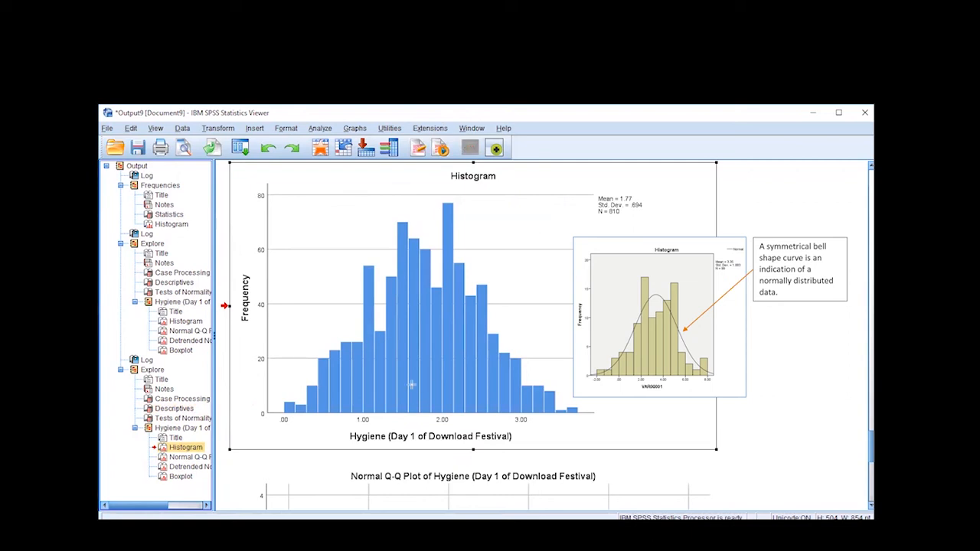
{"action": "left_click_drag", "start_coordinate": [420, 411], "coordinate": [418, 339]}
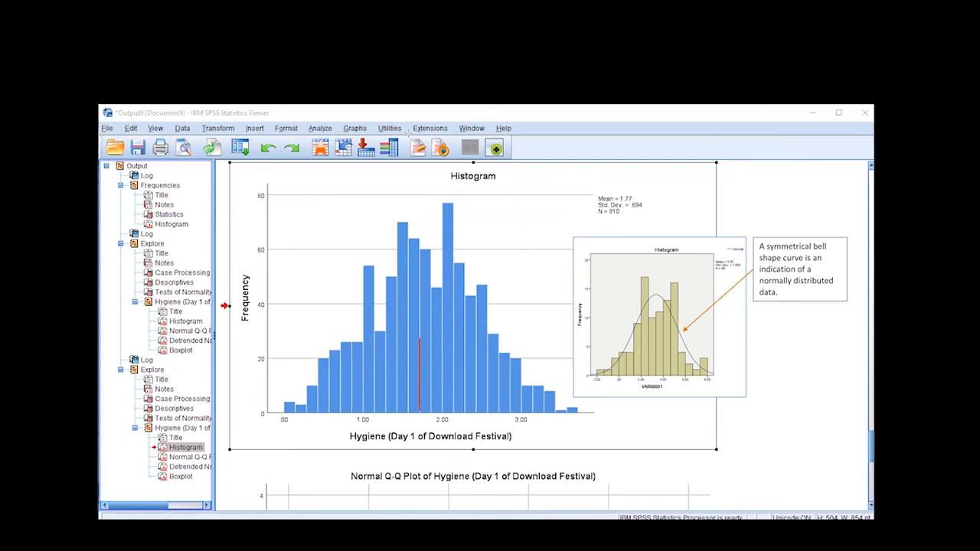
{"action": "left_click", "coordinate": [379, 362]}
{"action": "left_click", "coordinate": [466, 358]}
{"action": "left_click", "coordinate": [465, 386]}
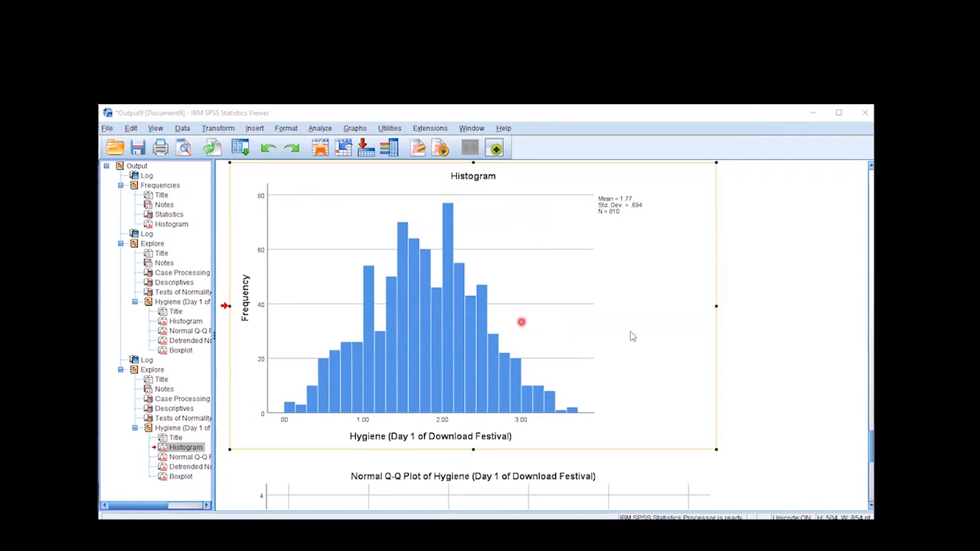
Compare the normal Q-Q plots and the boxplots of day 1 hygiene between the first and second Explore runs.
{"action": "left_click", "coordinate": [191, 457]}
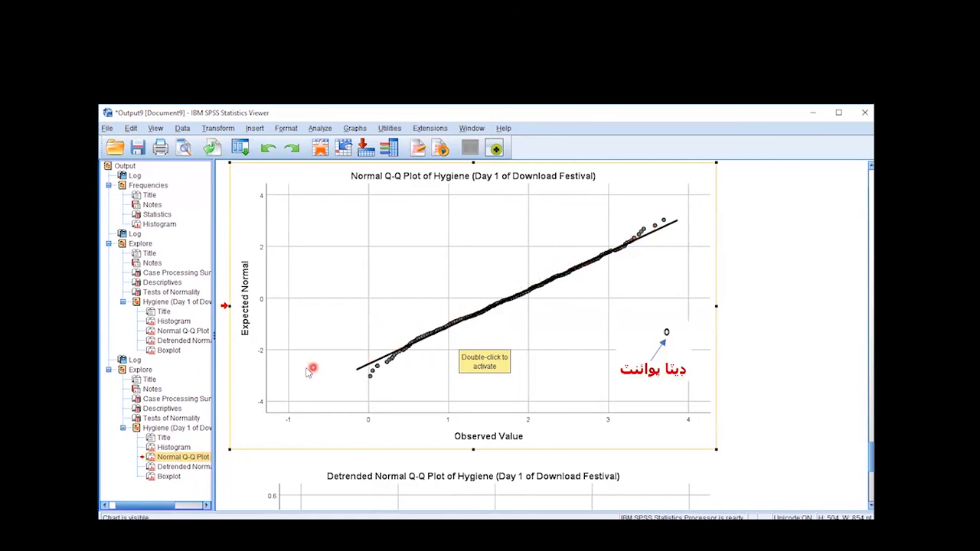
{"action": "left_click", "coordinate": [184, 331]}
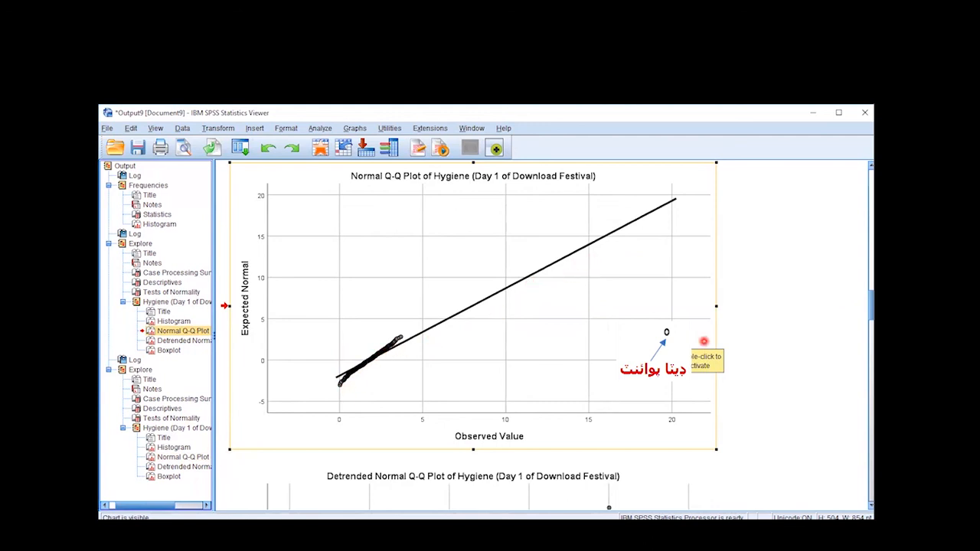
{"action": "left_click", "coordinate": [202, 457]}
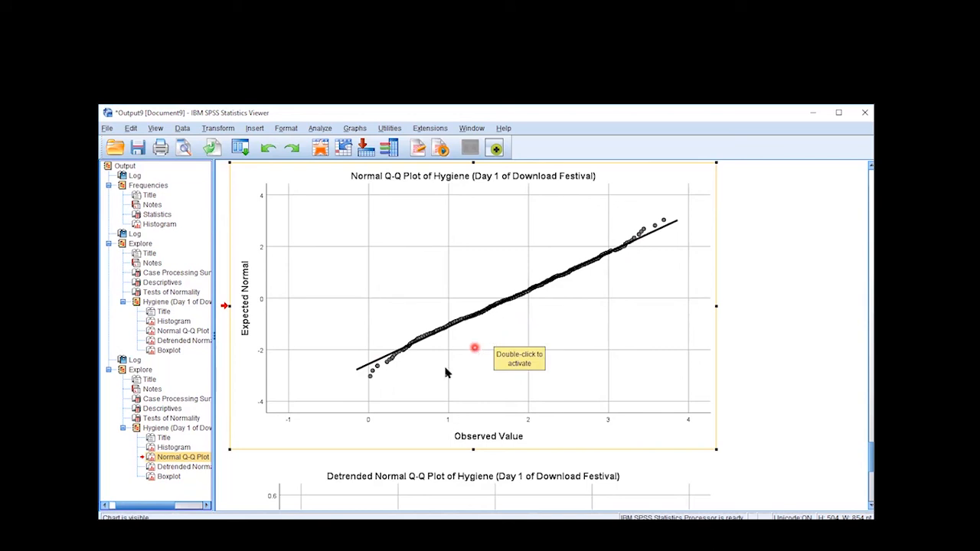
{"action": "left_click", "coordinate": [169, 476]}
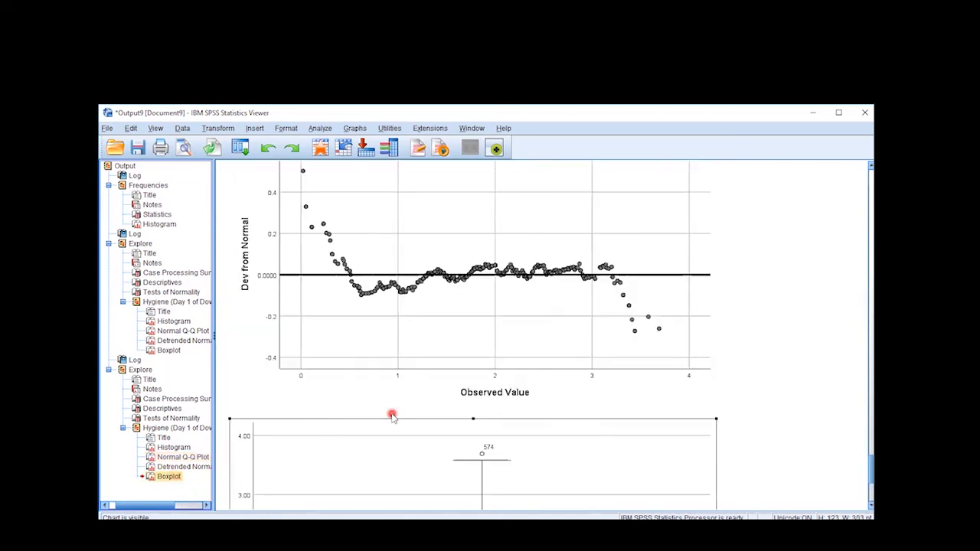
{"action": "scroll", "coordinate": [394, 414], "scroll_direction": "down", "scroll_amount": 1}
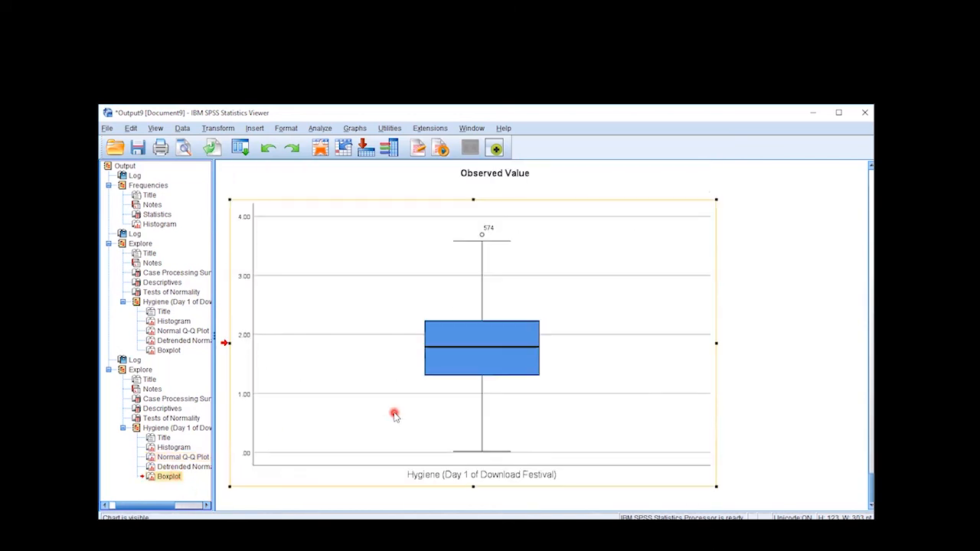
{"action": "left_click", "coordinate": [168, 350]}
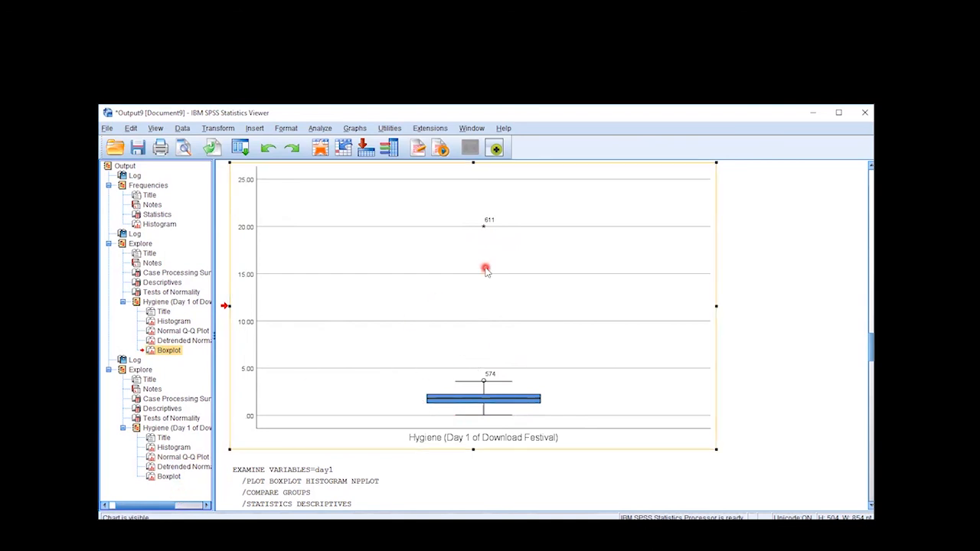
{"action": "left_click", "coordinate": [184, 477]}
{"action": "left_click", "coordinate": [334, 395]}
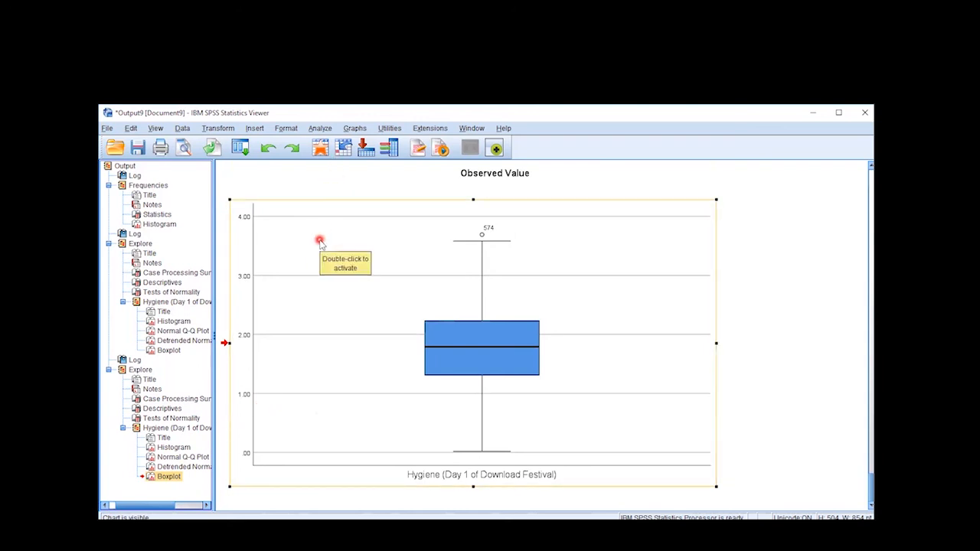
Return to the data and set up a fresh Explore analysis with Hygiene (Day 2 of Download Festival) as the dependent variable.
{"action": "left_click", "coordinate": [324, 148]}
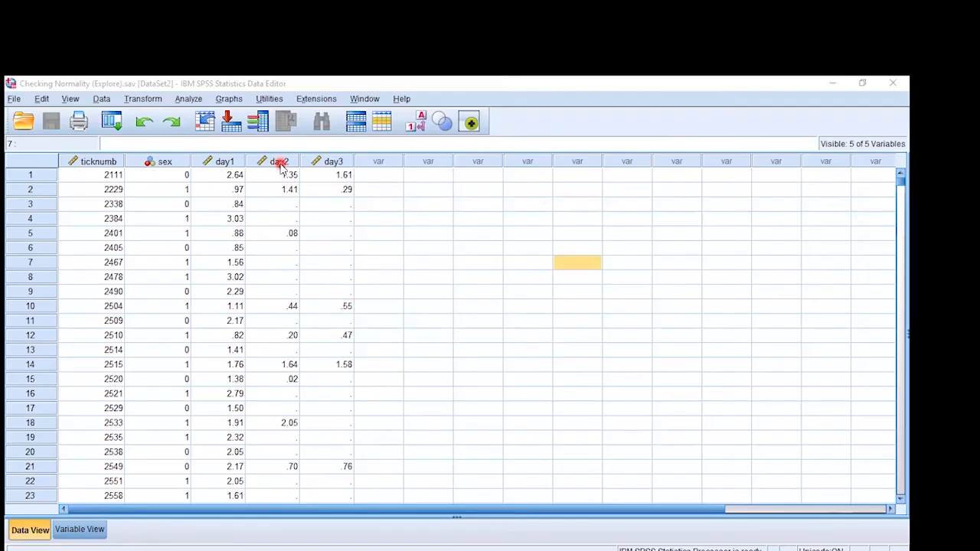
{"action": "mouse_move", "coordinate": [281, 167]}
{"action": "left_click", "coordinate": [192, 100]}
{"action": "mouse_move", "coordinate": [296, 131]}
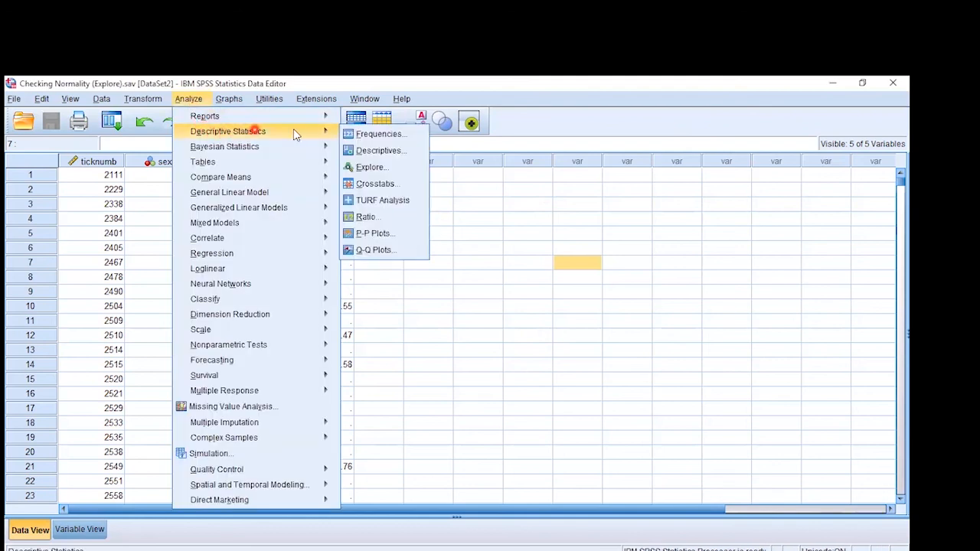
{"action": "left_click", "coordinate": [374, 168]}
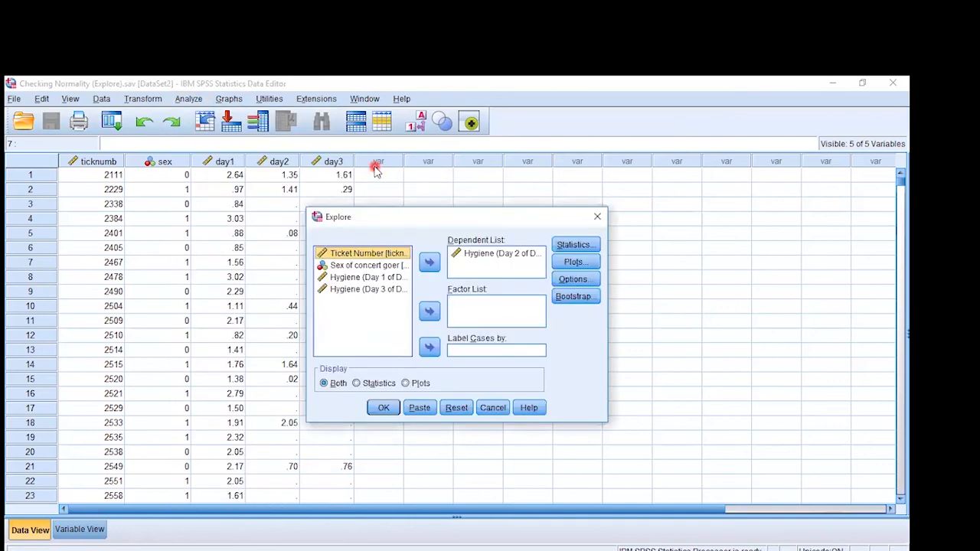
{"action": "left_click", "coordinate": [459, 409]}
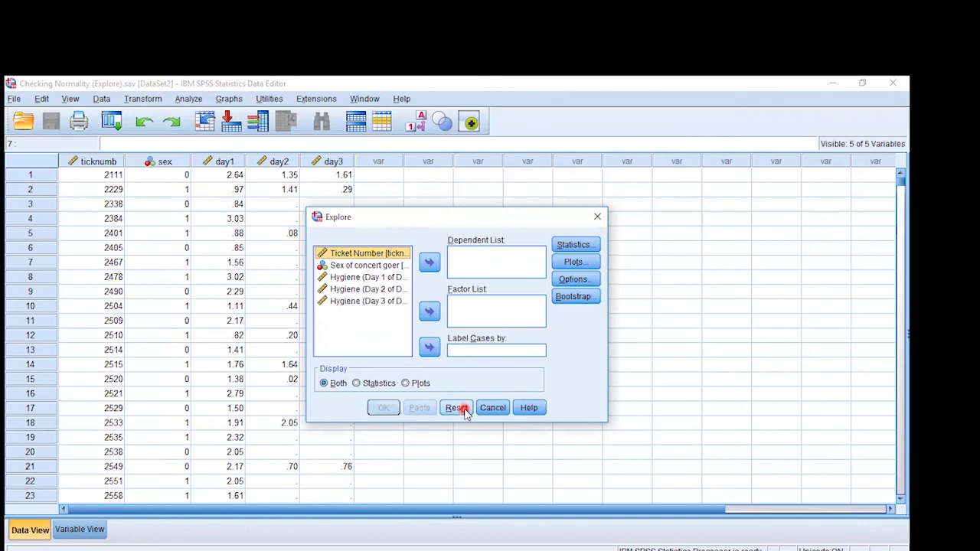
{"action": "left_click", "coordinate": [365, 288]}
{"action": "left_click", "coordinate": [431, 262]}
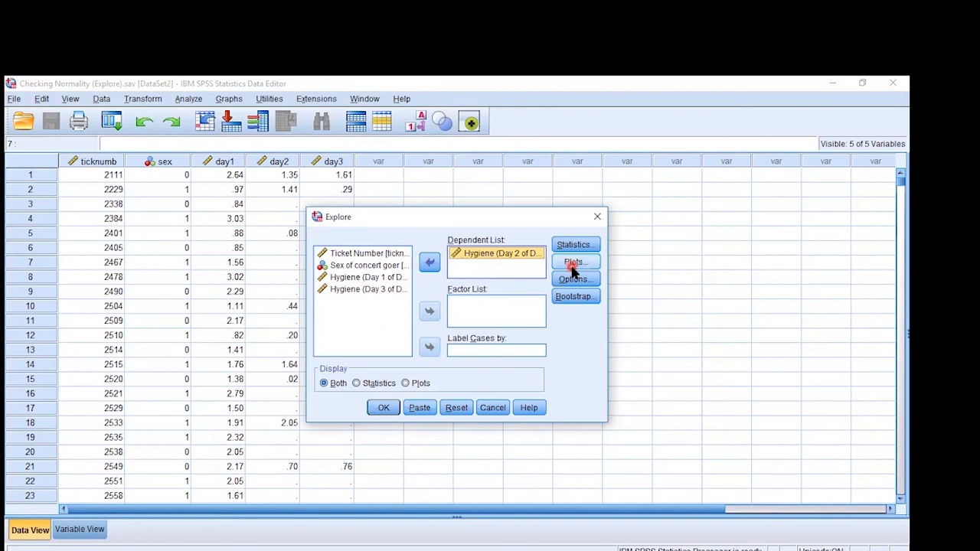
{"action": "left_click", "coordinate": [363, 383]}
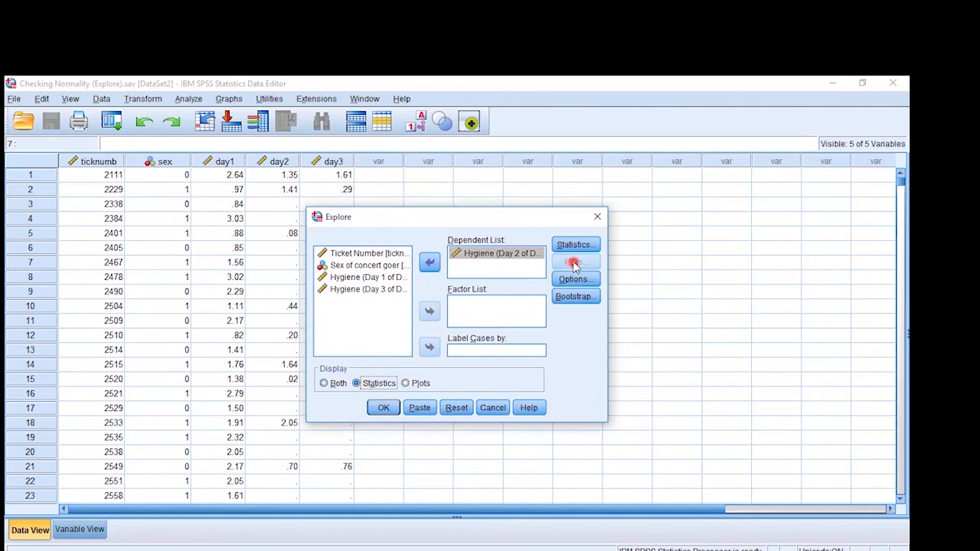
{"action": "left_click", "coordinate": [428, 384]}
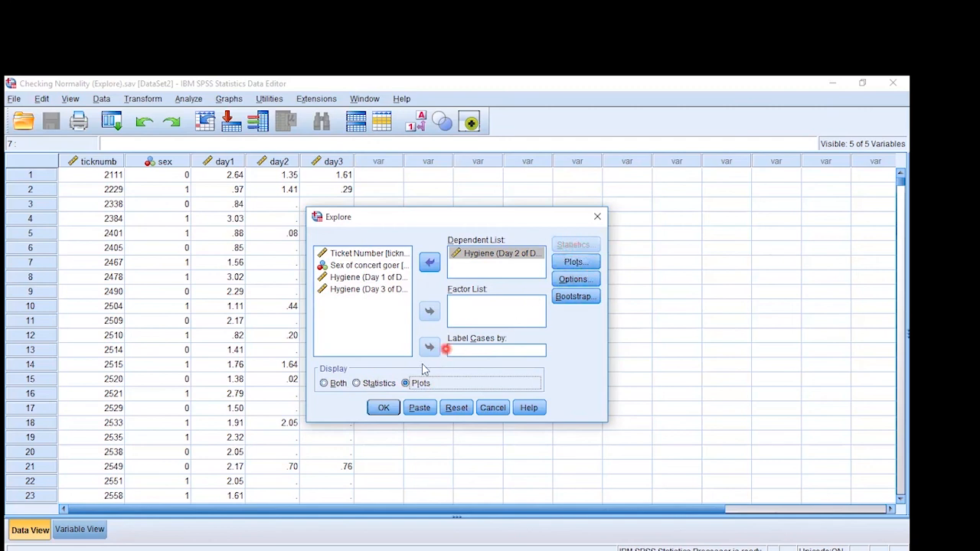
{"action": "left_click", "coordinate": [327, 385]}
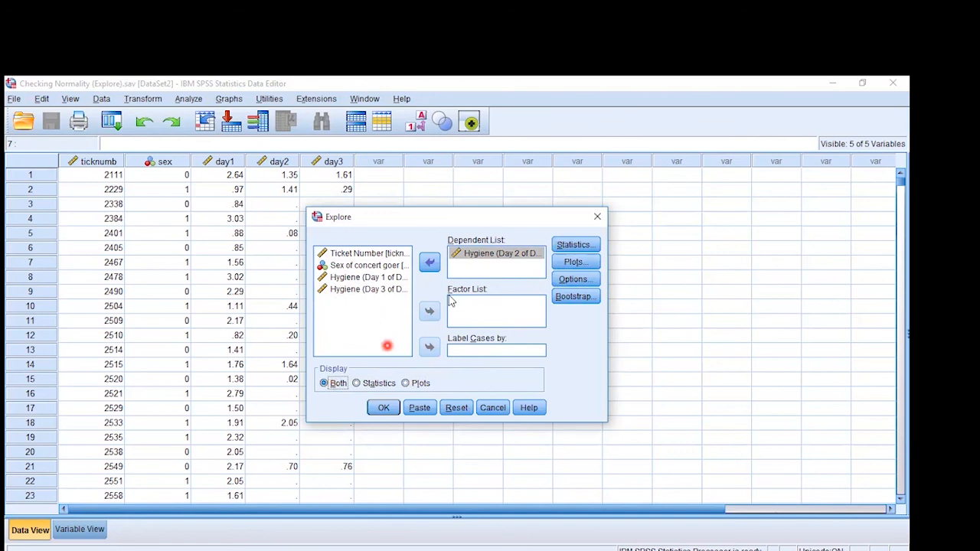
Run Explore with descriptives at a 95% confidence interval, a histogram instead of the stem-and-leaf plot, and normality plots with tests.
{"action": "left_click", "coordinate": [578, 246]}
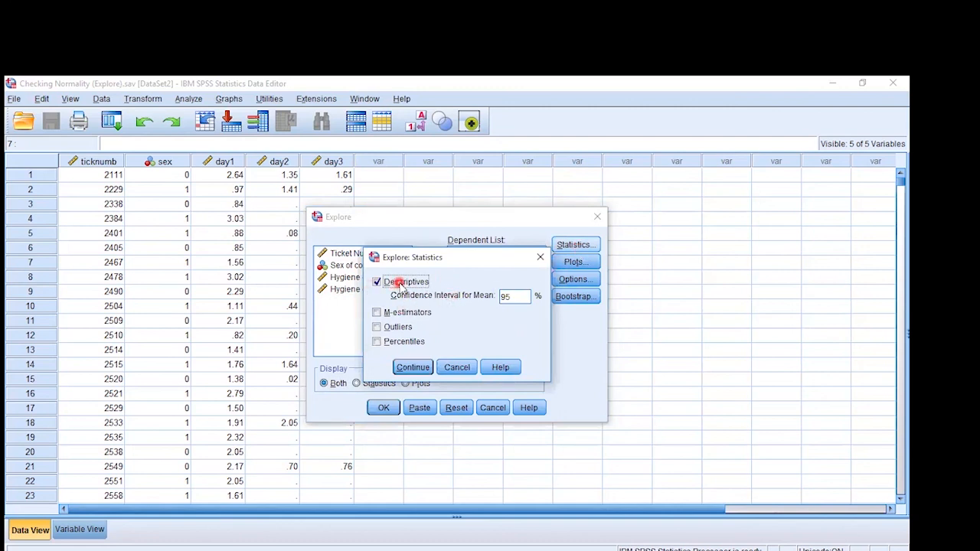
{"action": "left_click", "coordinate": [412, 368]}
{"action": "left_click", "coordinate": [574, 262]}
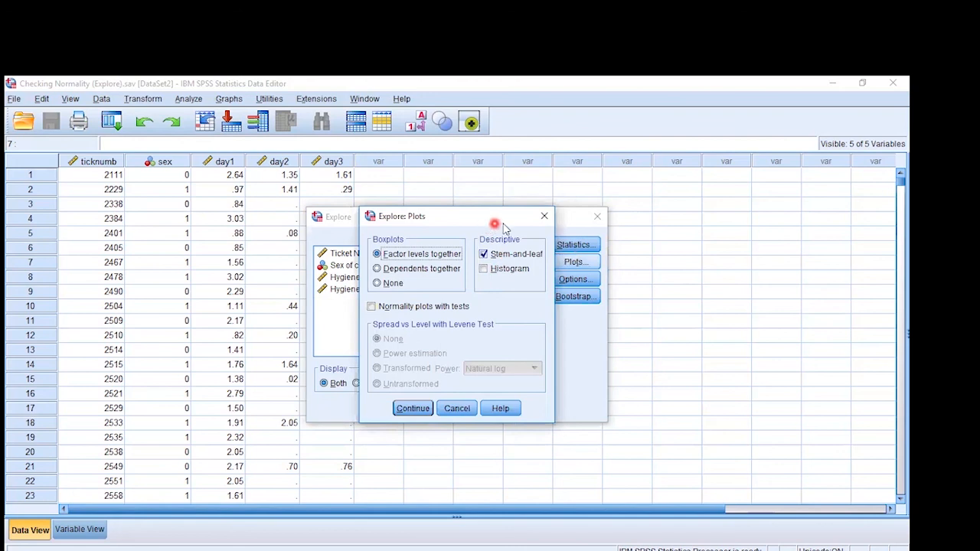
{"action": "left_click", "coordinate": [512, 256]}
{"action": "left_click", "coordinate": [509, 268]}
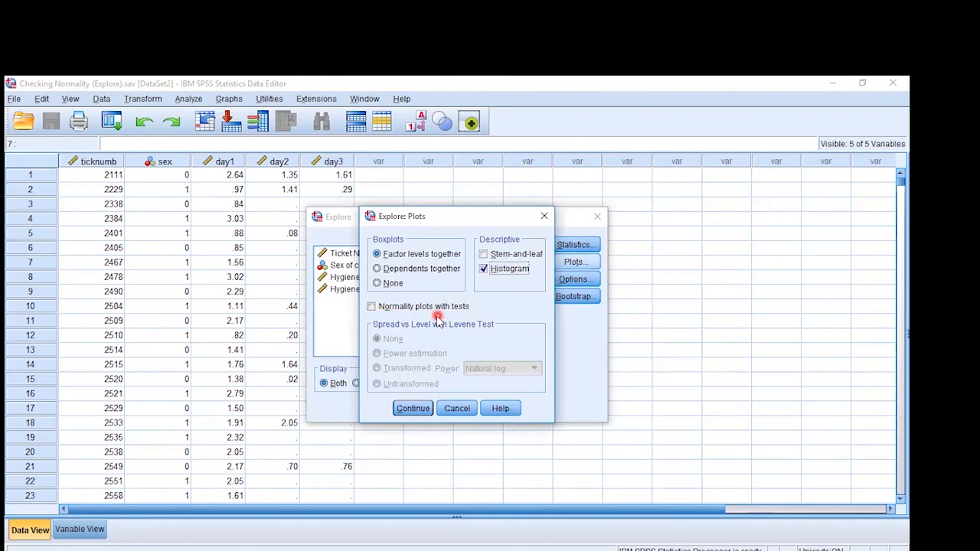
{"action": "left_click", "coordinate": [373, 307]}
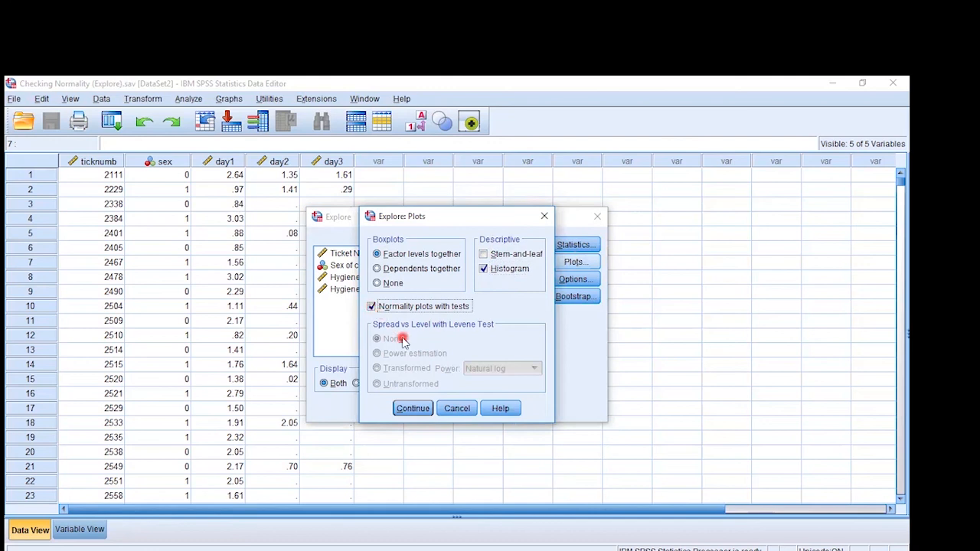
{"action": "left_click", "coordinate": [418, 410]}
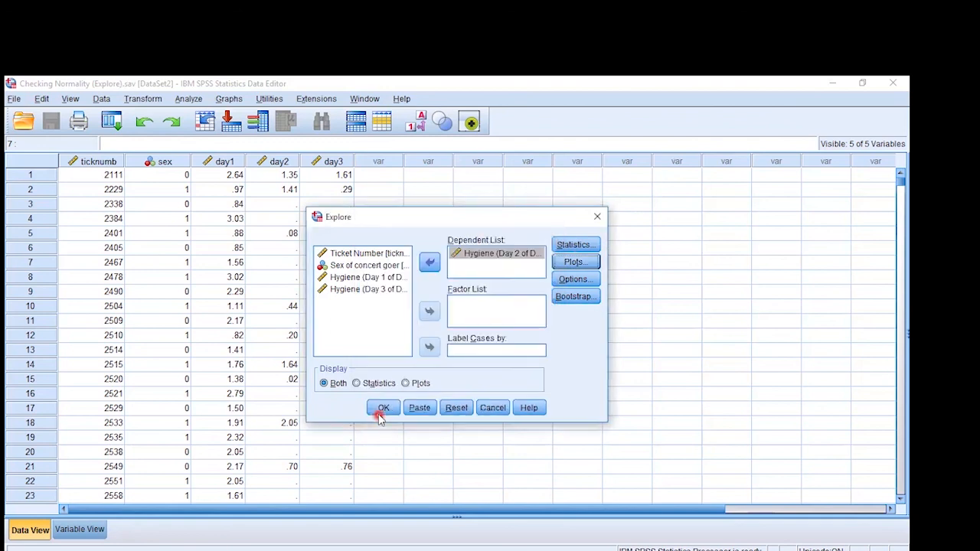
{"action": "left_click", "coordinate": [383, 408]}
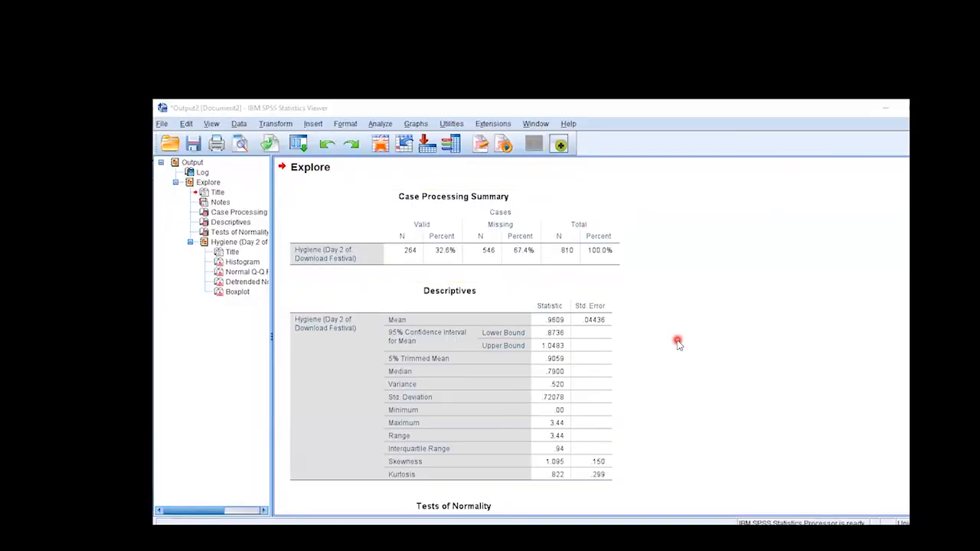
Examine the day 2 case processing summary, the skewness and kurtosis, and the Kolmogorov-Smirnov significance.
{"action": "left_click", "coordinate": [564, 263]}
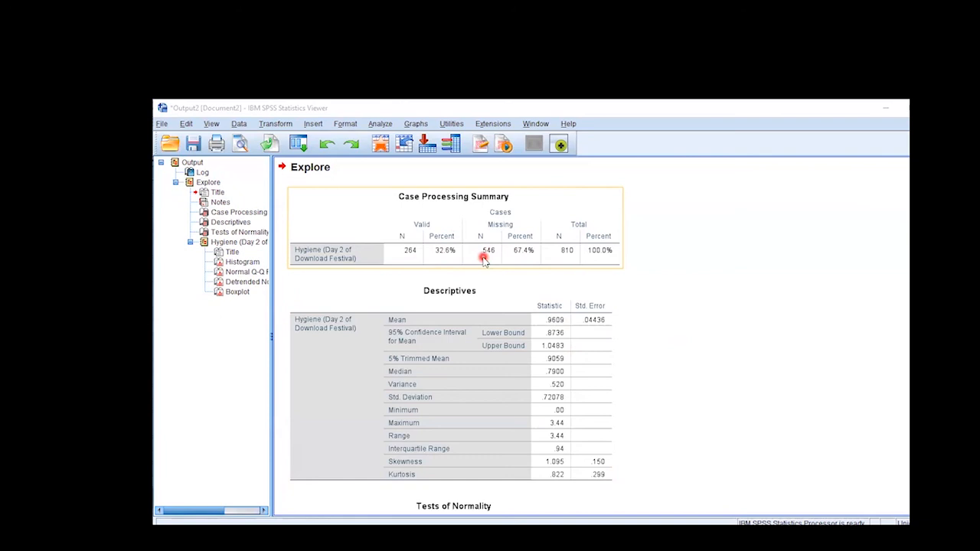
{"action": "left_click", "coordinate": [627, 280]}
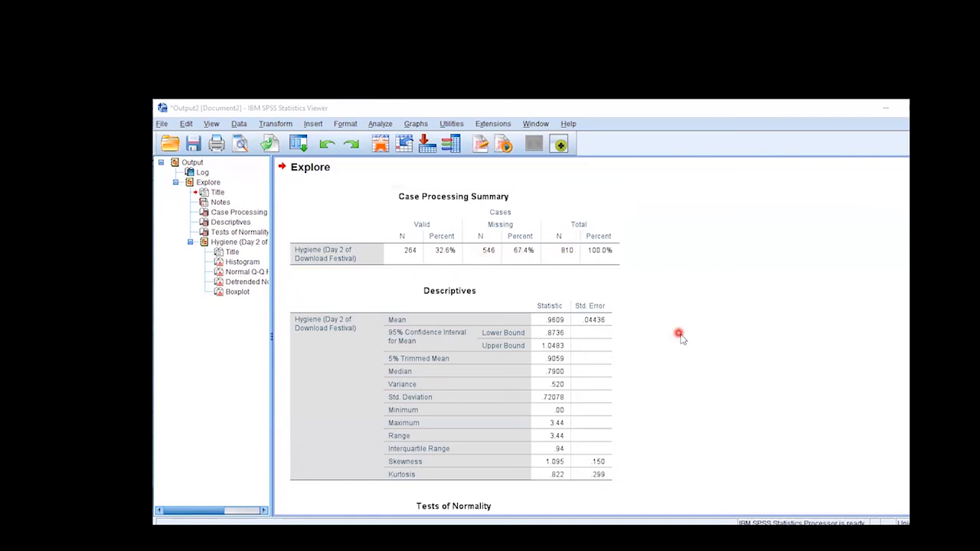
{"action": "scroll", "coordinate": [679, 334], "scroll_direction": "down", "scroll_amount": 3}
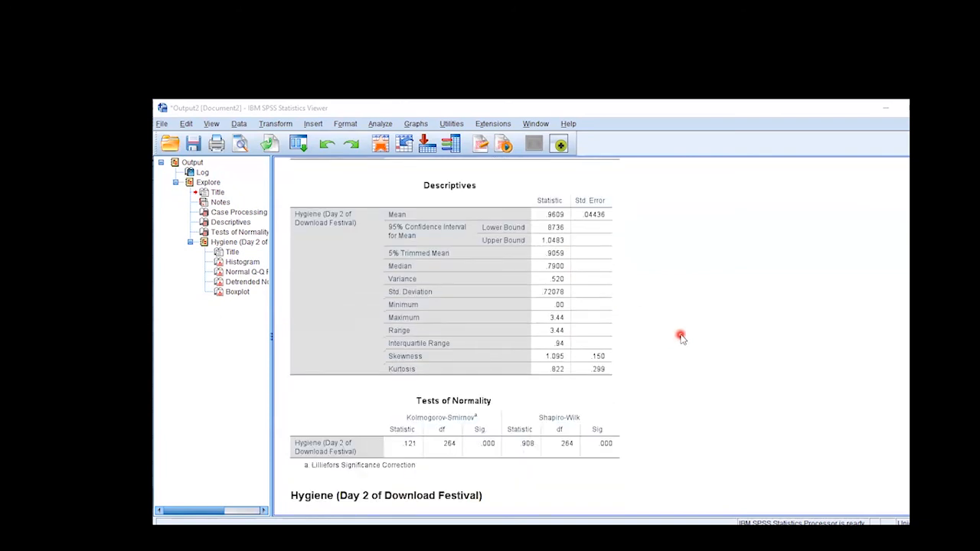
{"action": "left_click", "coordinate": [494, 366]}
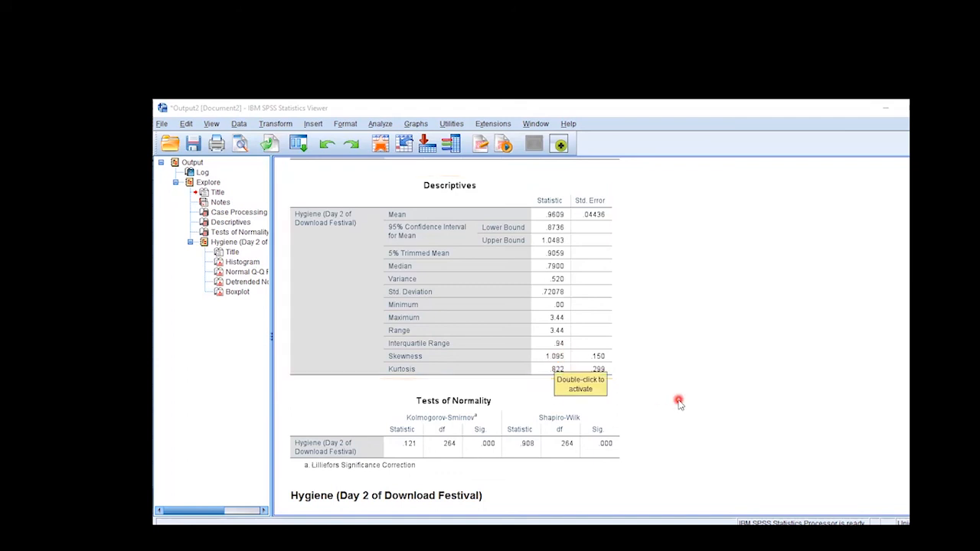
{"action": "scroll", "coordinate": [679, 403], "scroll_direction": "down", "scroll_amount": 2}
{"action": "scroll", "coordinate": [679, 404], "scroll_direction": "down", "scroll_amount": 2}
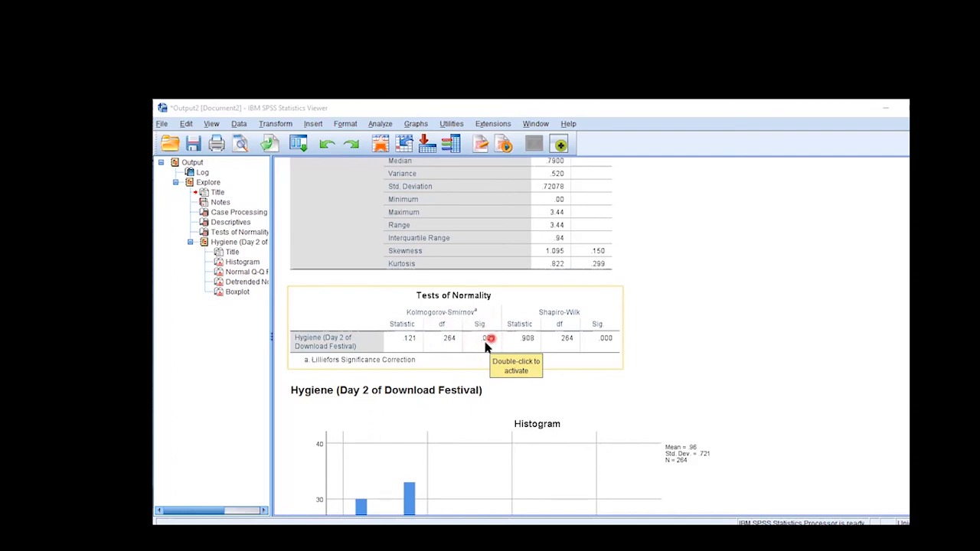
Examine the day 2 histogram, the normal and detrended Q-Q plots, and the boxplot for departures from normality and outliers.
{"action": "scroll", "coordinate": [591, 371], "scroll_direction": "down", "scroll_amount": 5}
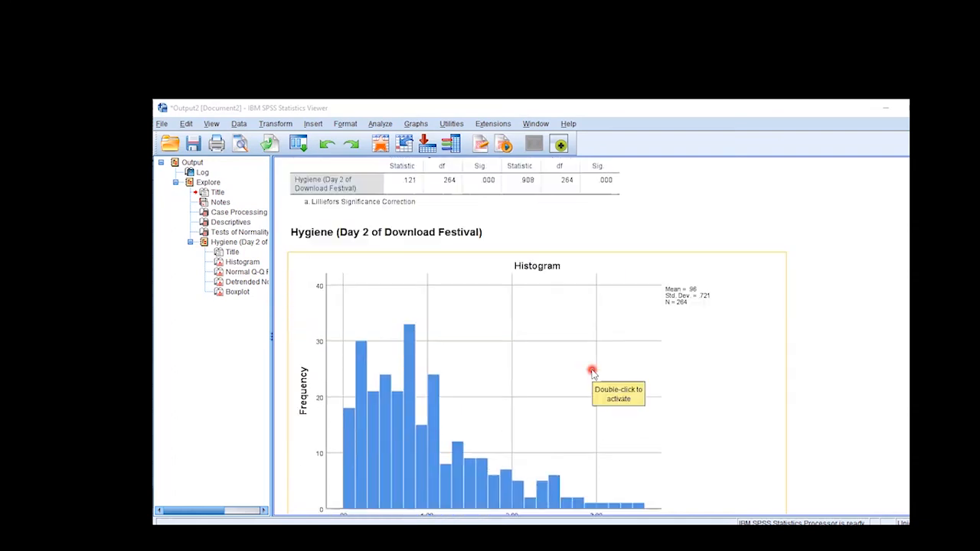
{"action": "scroll", "coordinate": [591, 372], "scroll_direction": "up", "scroll_amount": 2}
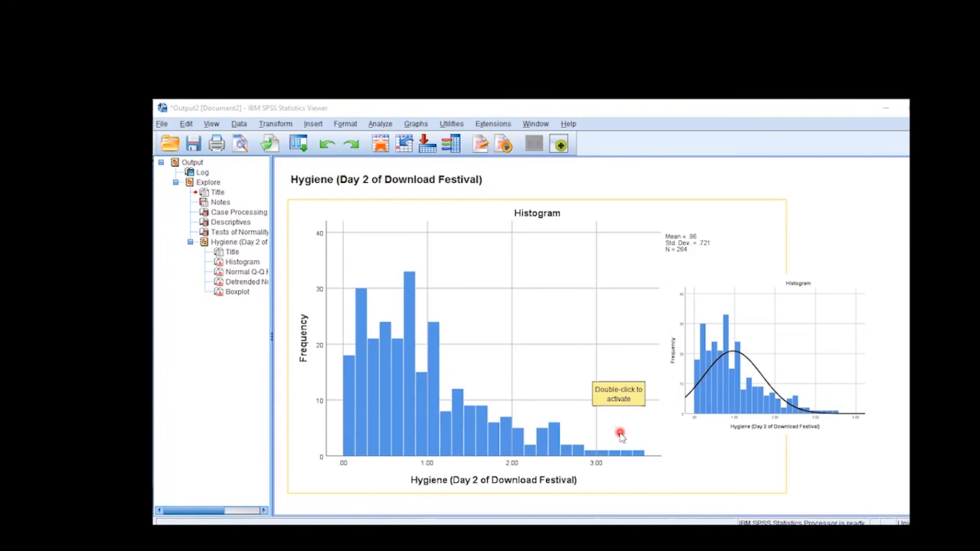
{"action": "scroll", "coordinate": [777, 376], "scroll_direction": "down", "scroll_amount": 5}
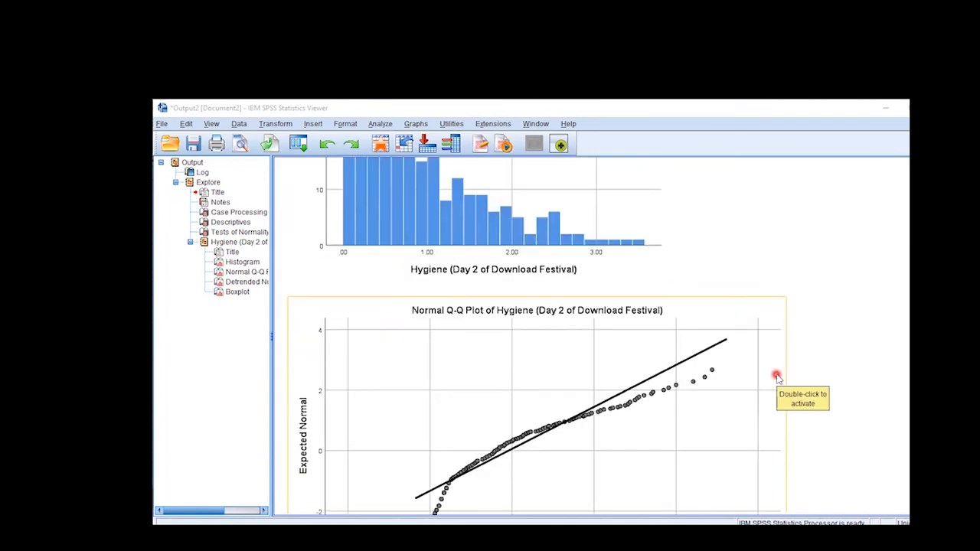
{"action": "scroll", "coordinate": [777, 376], "scroll_direction": "down", "scroll_amount": 1}
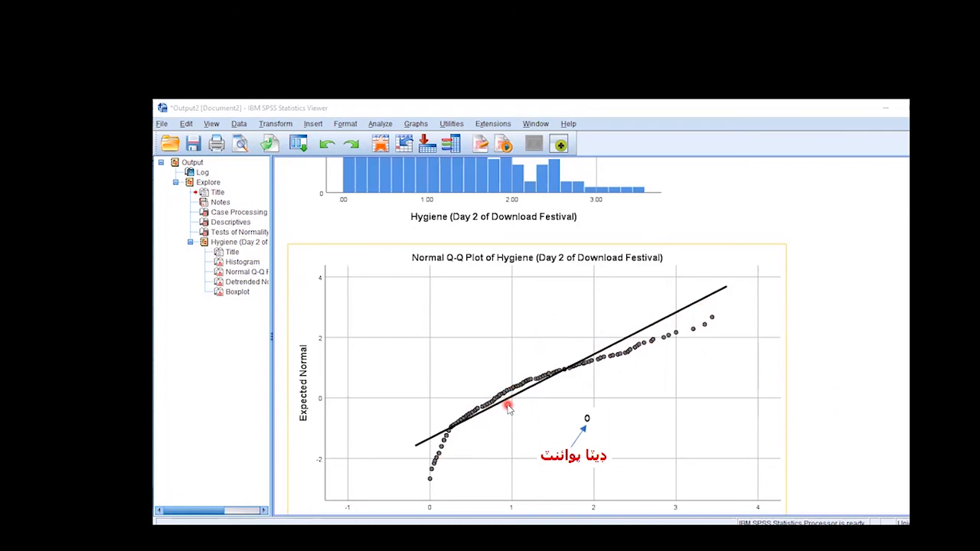
{"action": "scroll", "coordinate": [548, 398], "scroll_direction": "down", "scroll_amount": 5}
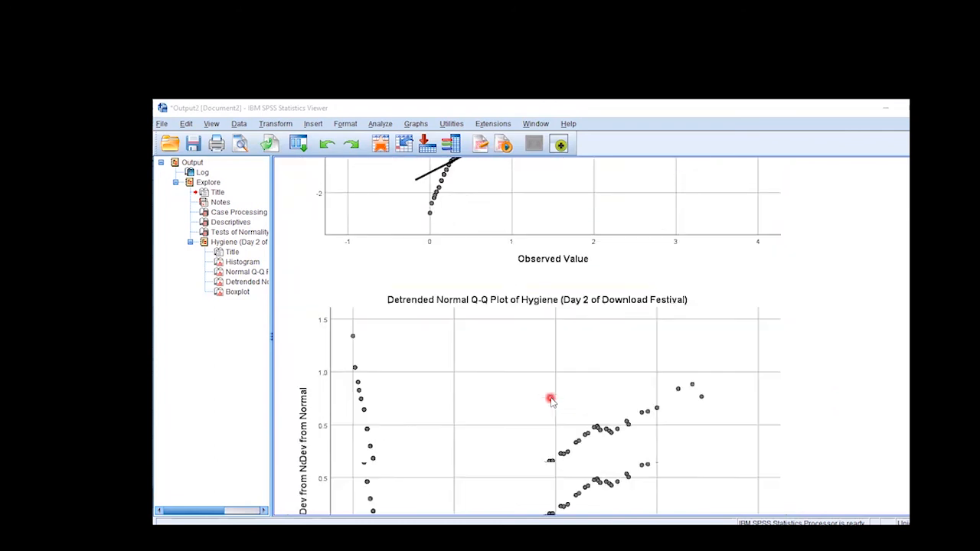
{"action": "scroll", "coordinate": [549, 399], "scroll_direction": "down", "scroll_amount": 10}
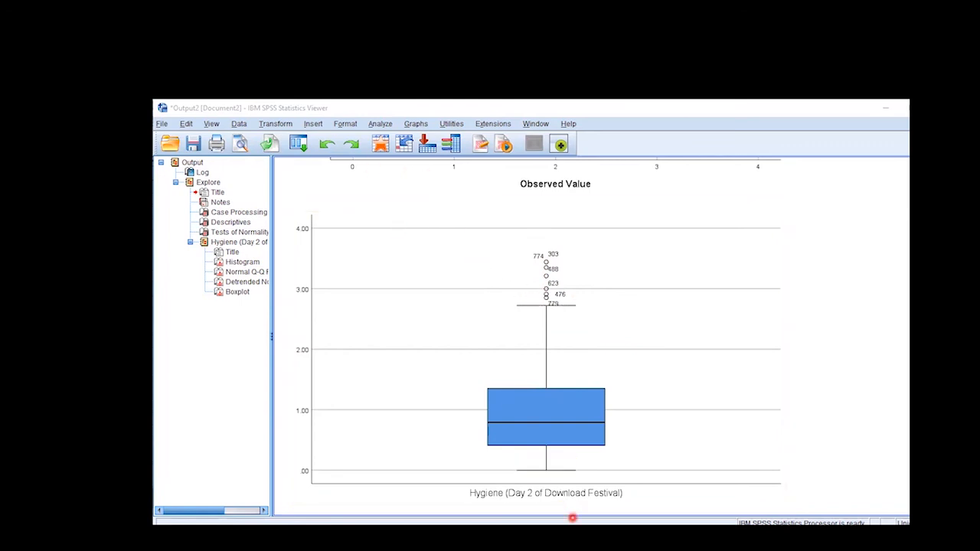
{"action": "scroll", "coordinate": [632, 345], "scroll_direction": "up", "scroll_amount": 4}
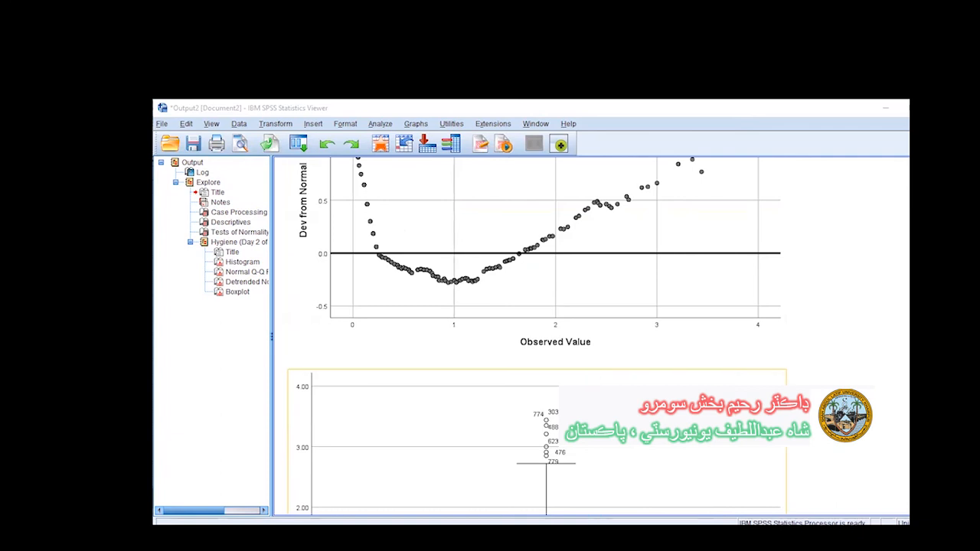
{"action": "scroll", "coordinate": [599, 341], "scroll_direction": "up", "scroll_amount": 3}
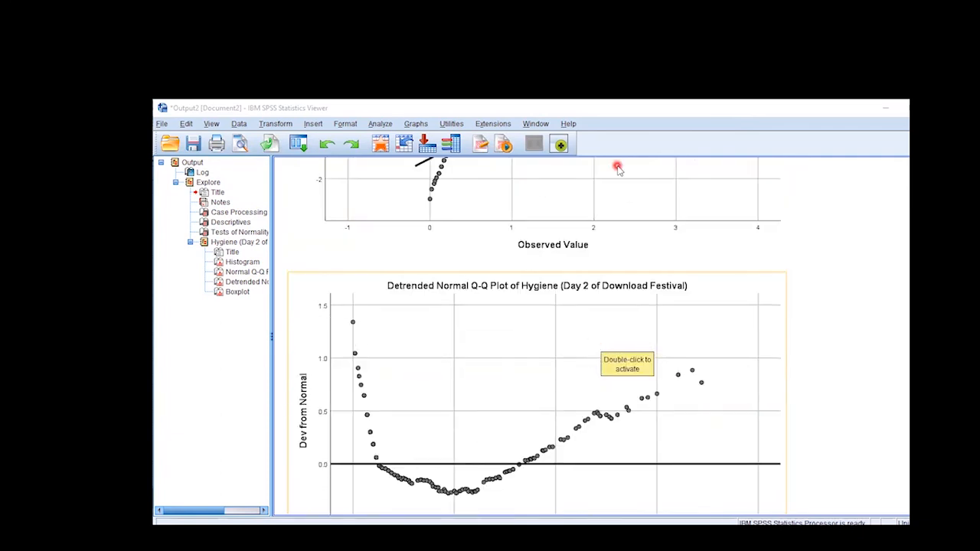